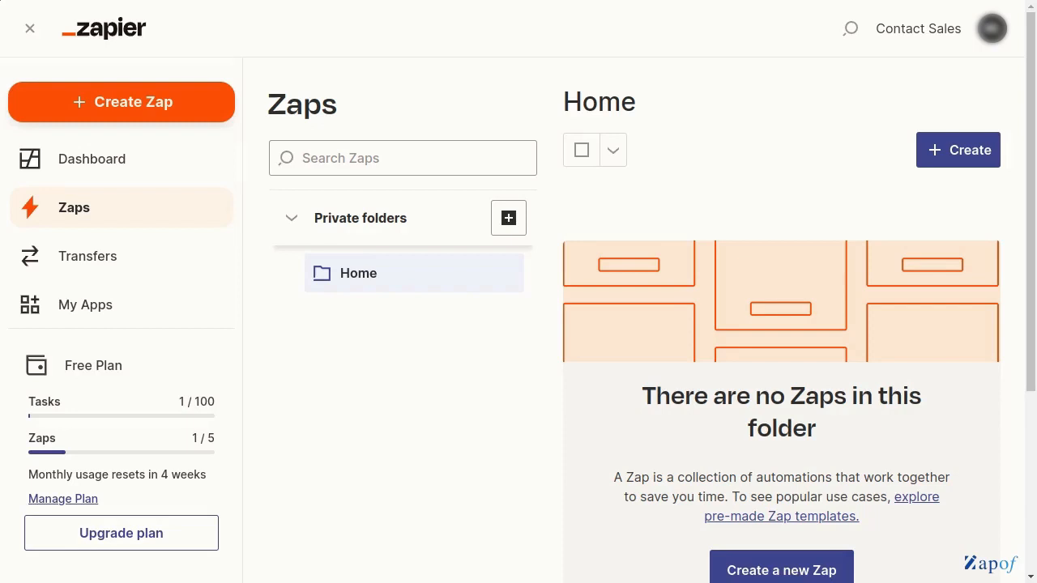
Create a new Zap triggered by the New Submitted Form event of the latest CloudForm version.
{"action": "left_click", "coordinate": [758, 570]}
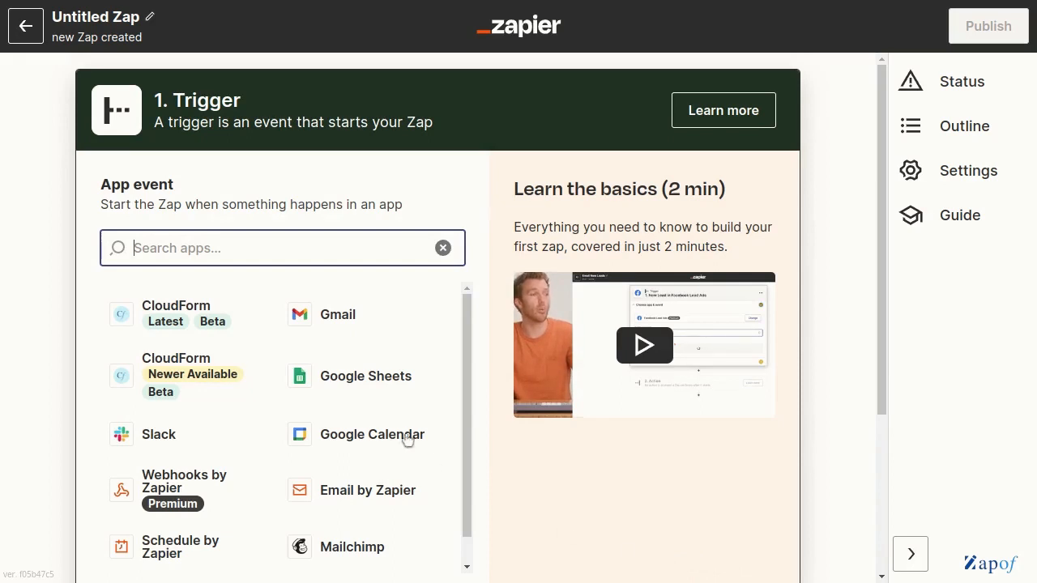
{"action": "left_click", "coordinate": [190, 321]}
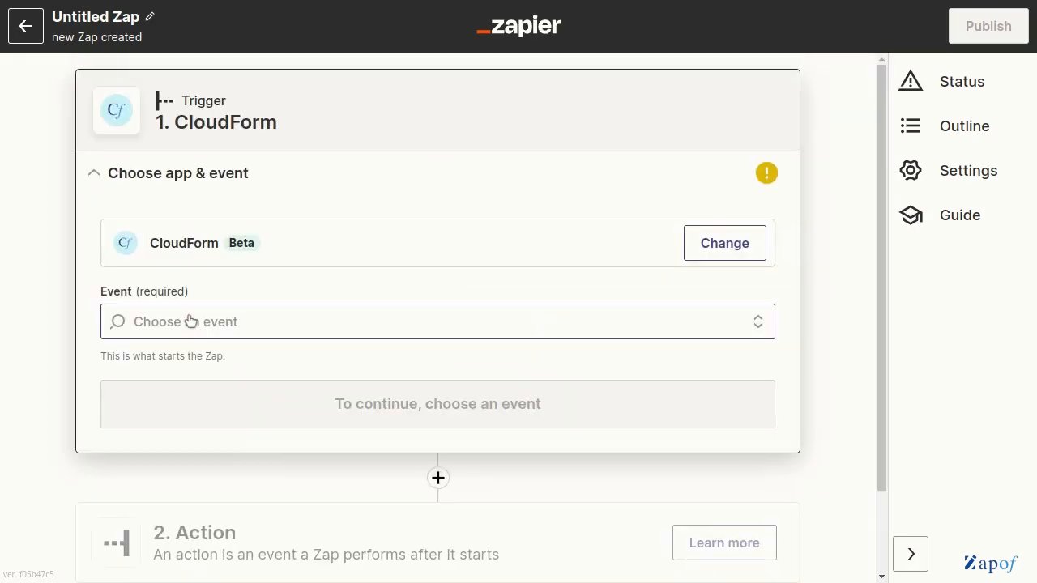
{"action": "left_click", "coordinate": [246, 324]}
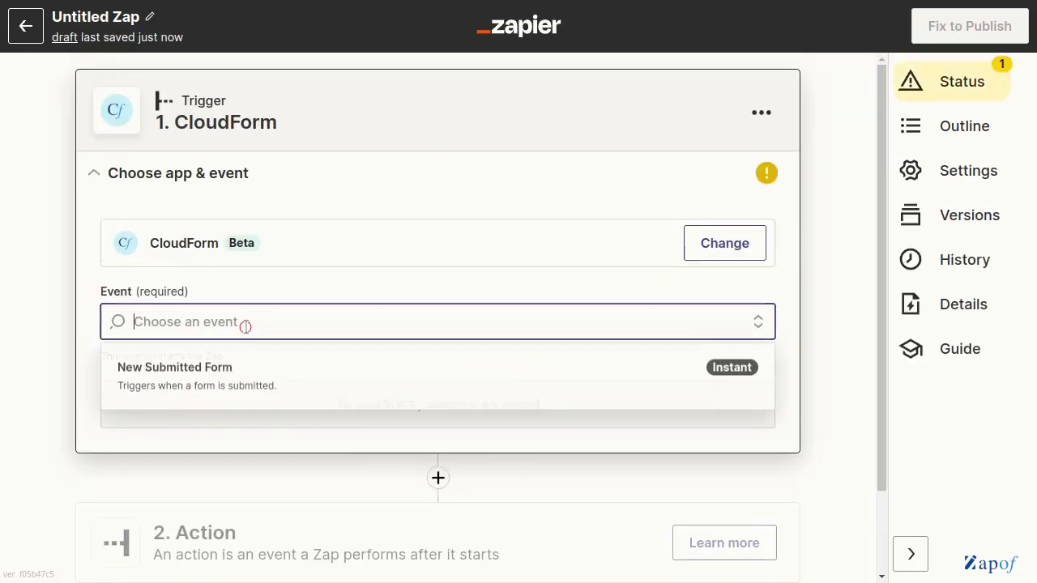
{"action": "left_click", "coordinate": [231, 381]}
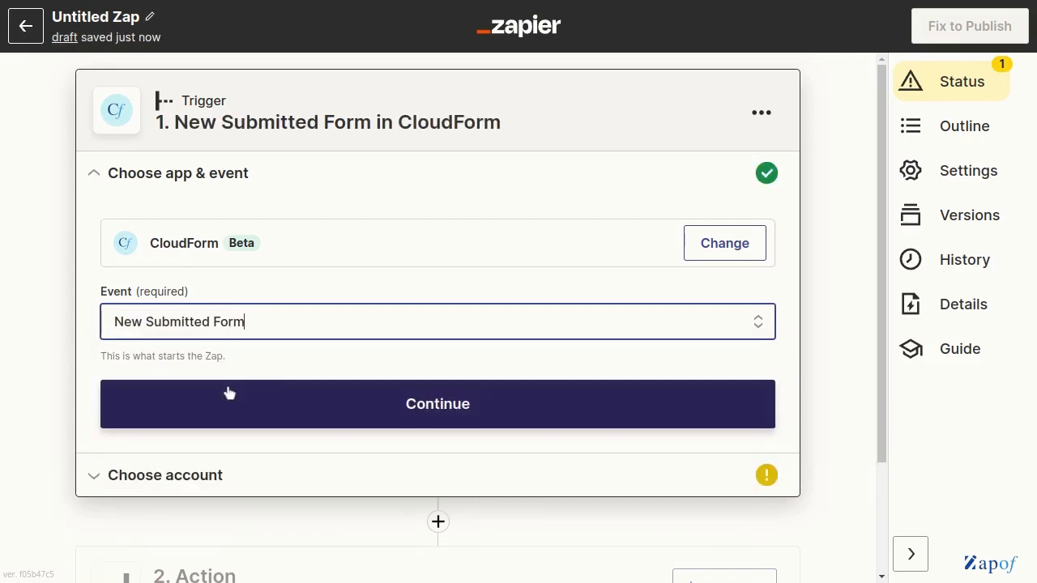
{"action": "left_click", "coordinate": [379, 409]}
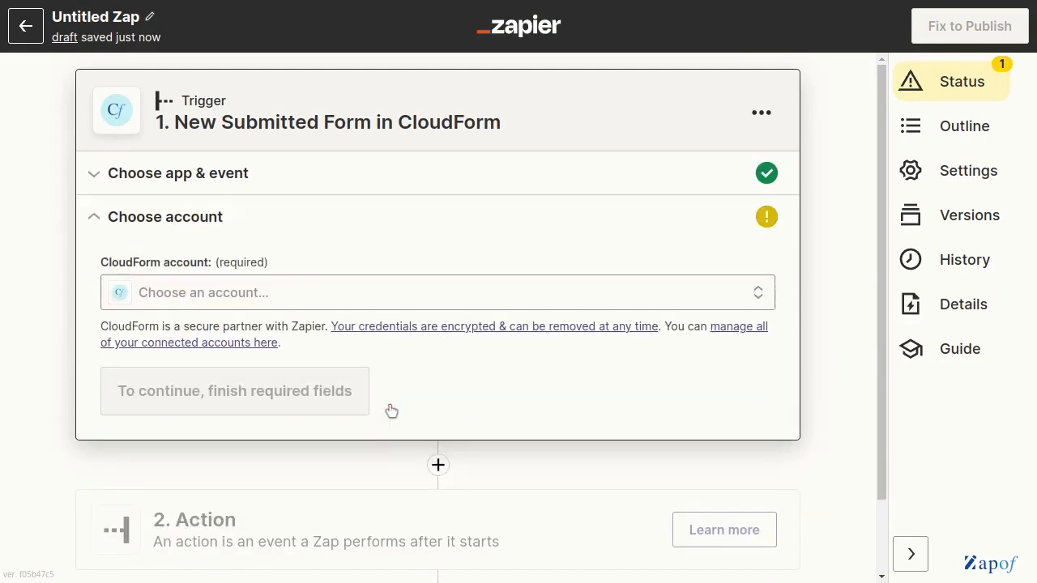
Choose the existing CloudForm Zapier account for the trigger and continue to the trigger test.
{"action": "left_click", "coordinate": [359, 293]}
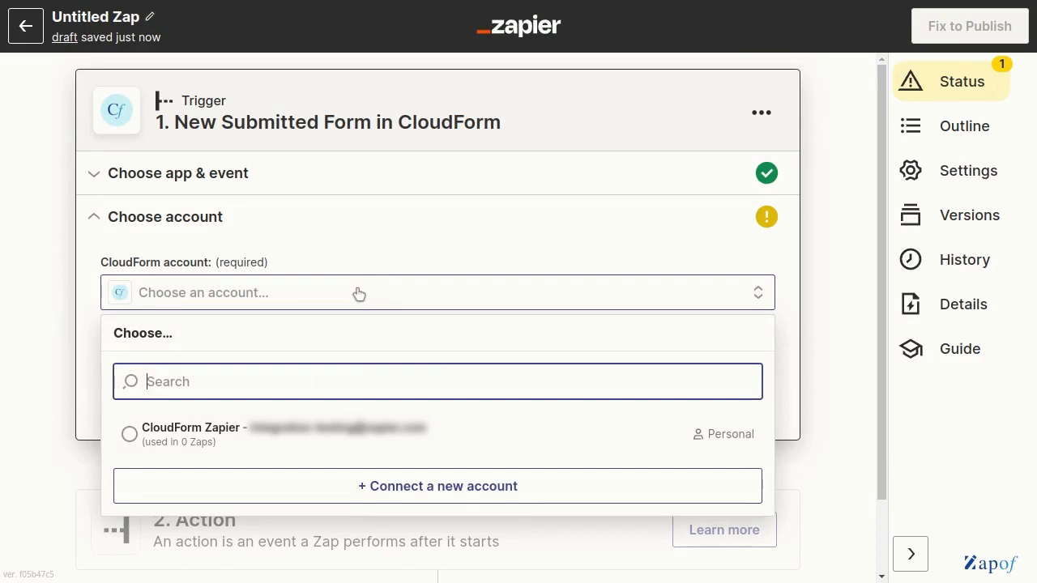
{"action": "left_click", "coordinate": [315, 438]}
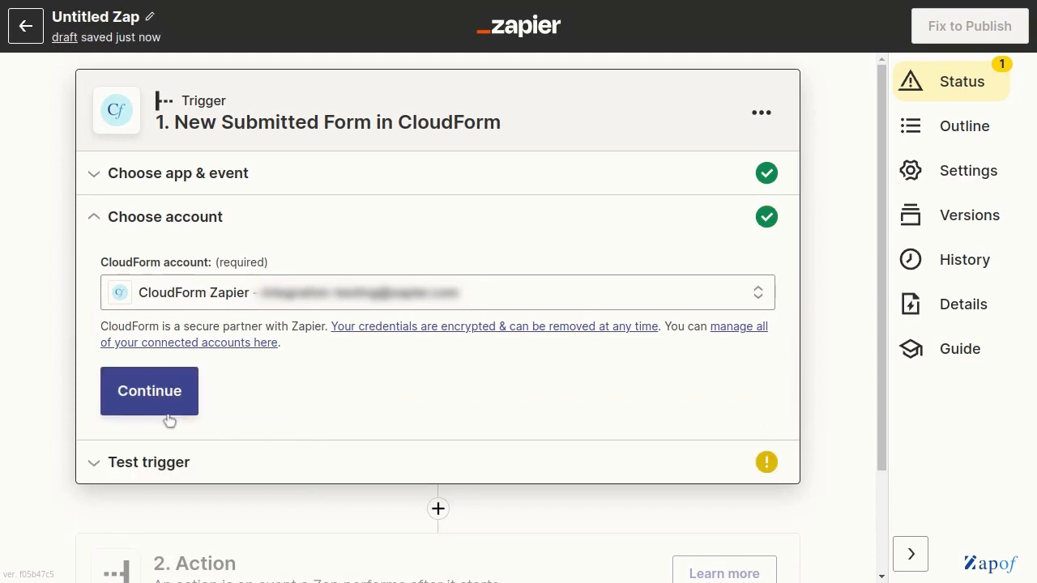
{"action": "left_click", "coordinate": [161, 397]}
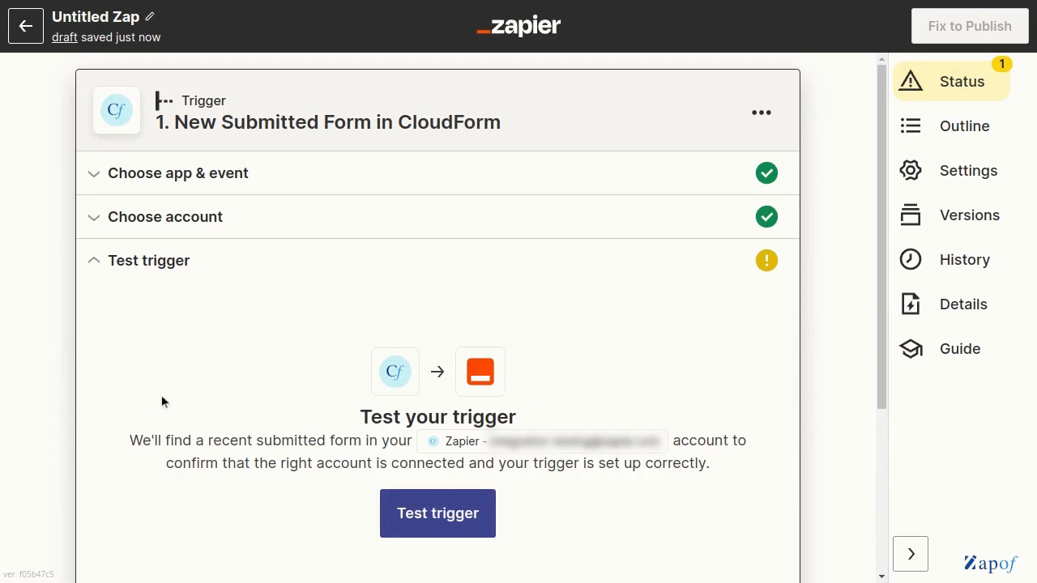
Test the trigger, review the answers in the sample submitted form, and continue to the action step.
{"action": "left_click", "coordinate": [390, 522]}
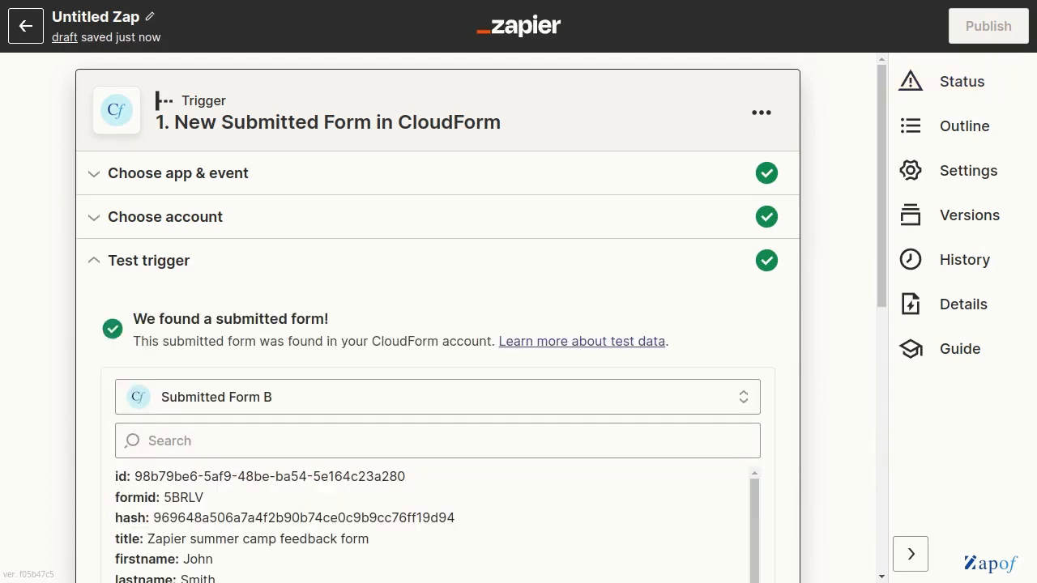
{"action": "scroll", "coordinate": [785, 486], "scroll_direction": "down", "scroll_amount": 2}
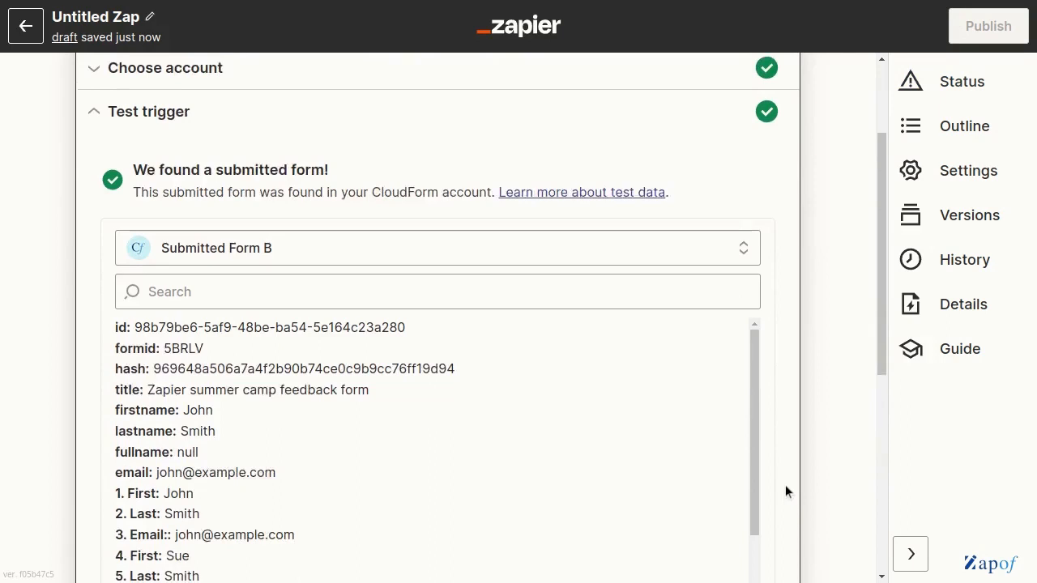
{"action": "scroll", "coordinate": [785, 484], "scroll_direction": "down", "scroll_amount": 1}
{"action": "scroll", "coordinate": [634, 471], "scroll_direction": "down", "scroll_amount": 5}
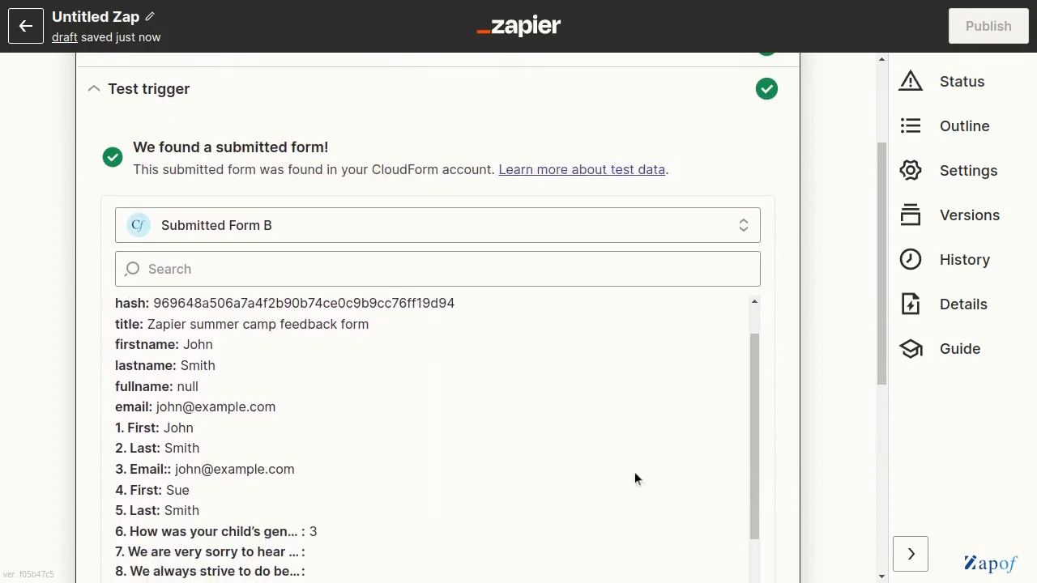
{"action": "scroll", "coordinate": [636, 478], "scroll_direction": "down", "scroll_amount": 2}
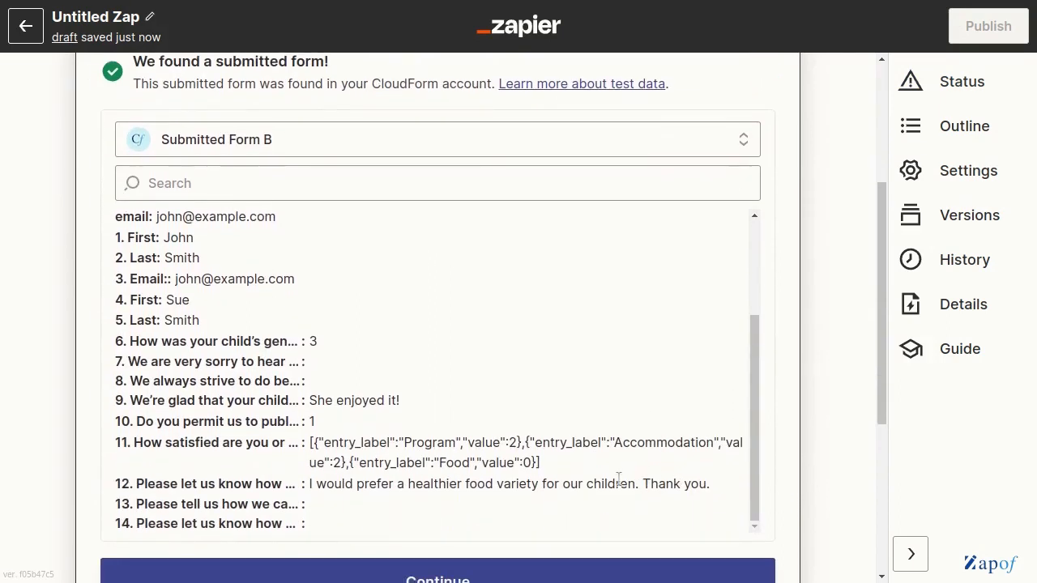
{"action": "left_click_drag", "start_coordinate": [308, 485], "coordinate": [712, 484]}
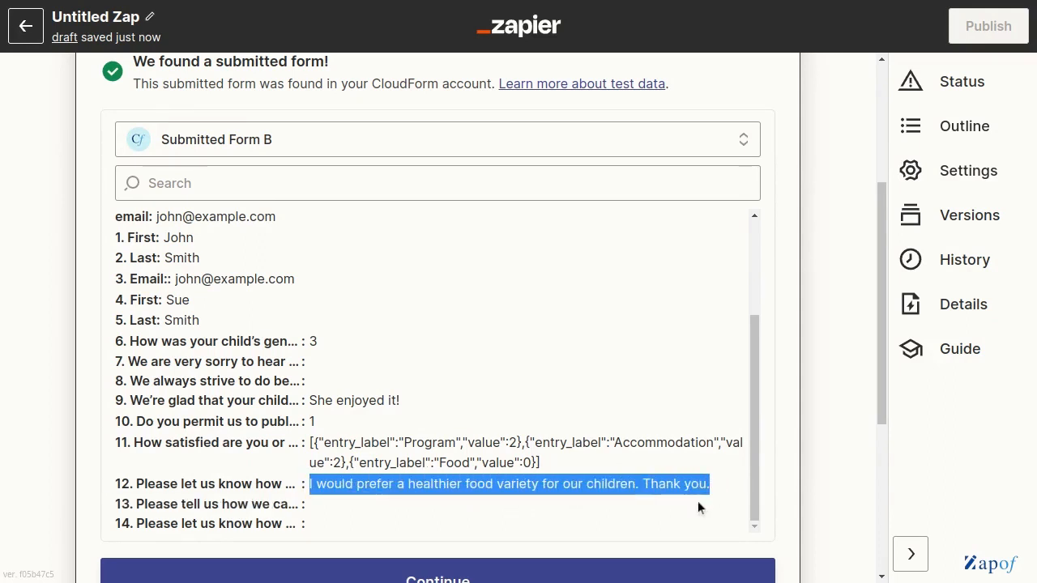
{"action": "left_click", "coordinate": [651, 520]}
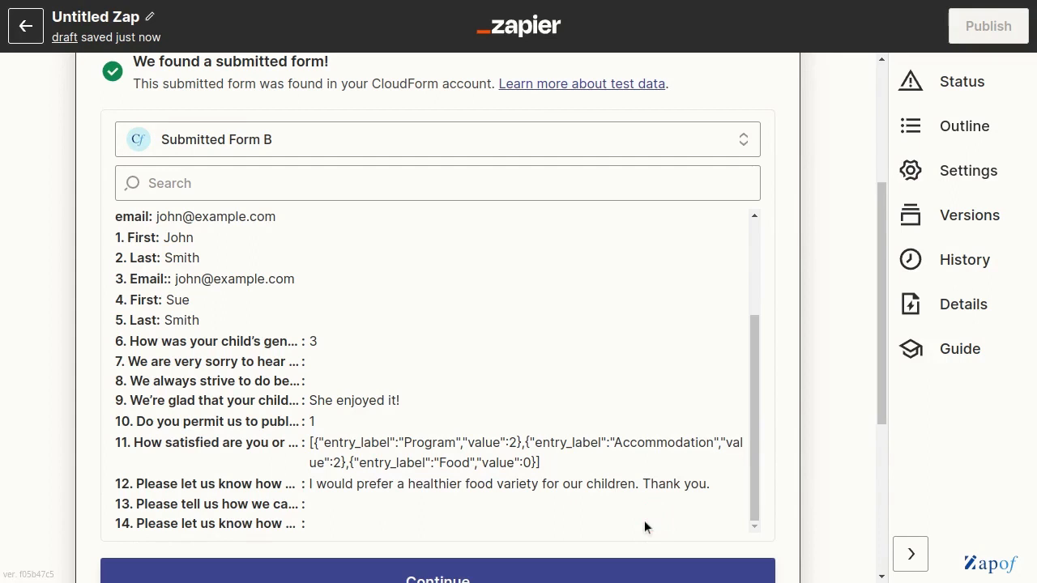
{"action": "scroll", "coordinate": [640, 518], "scroll_direction": "down", "scroll_amount": 1}
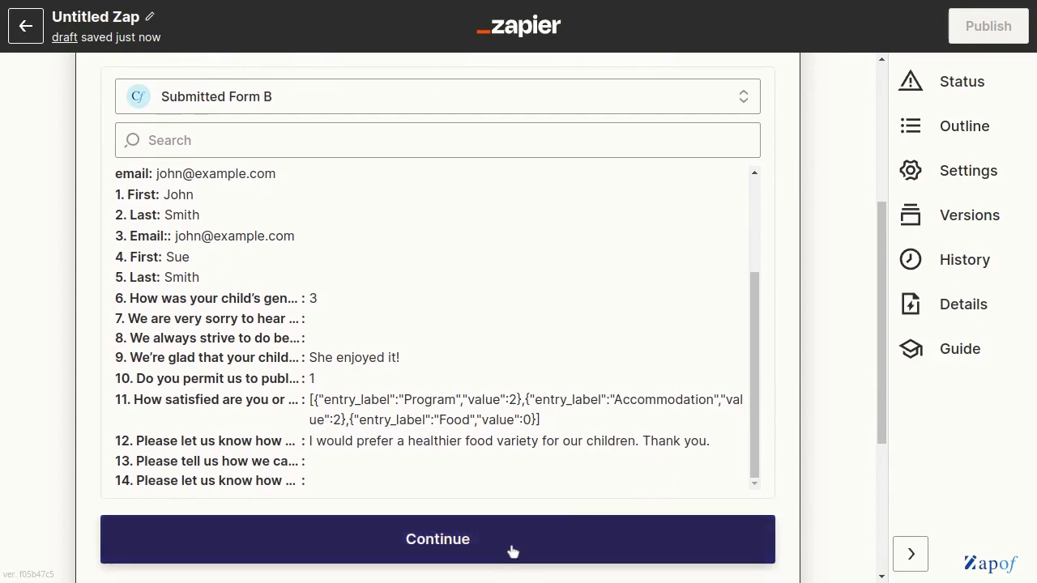
{"action": "left_click", "coordinate": [499, 551]}
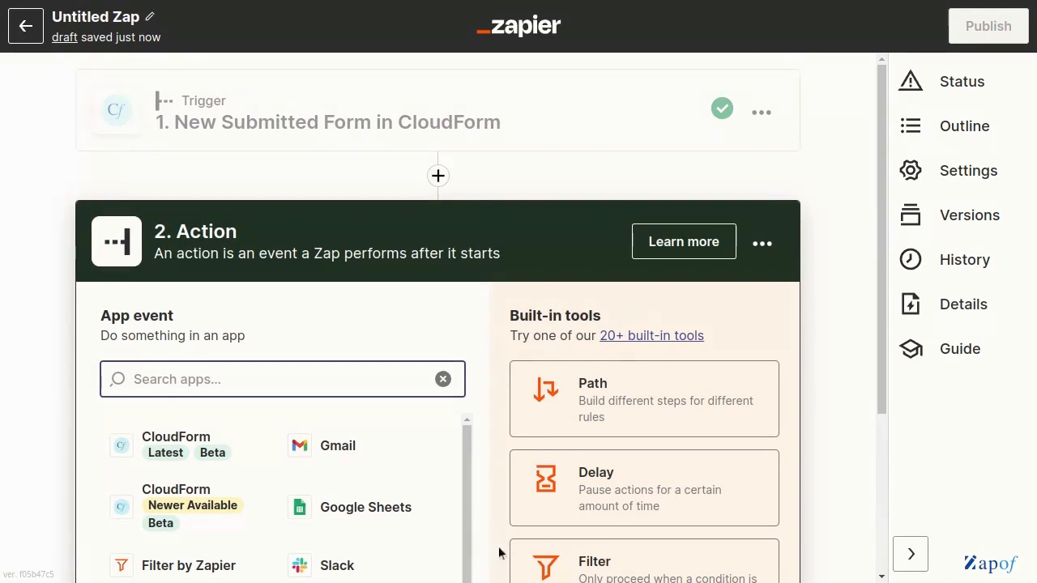
Set the action to Gmail with the Send Email event and continue to the account choice.
{"action": "left_click", "coordinate": [342, 456]}
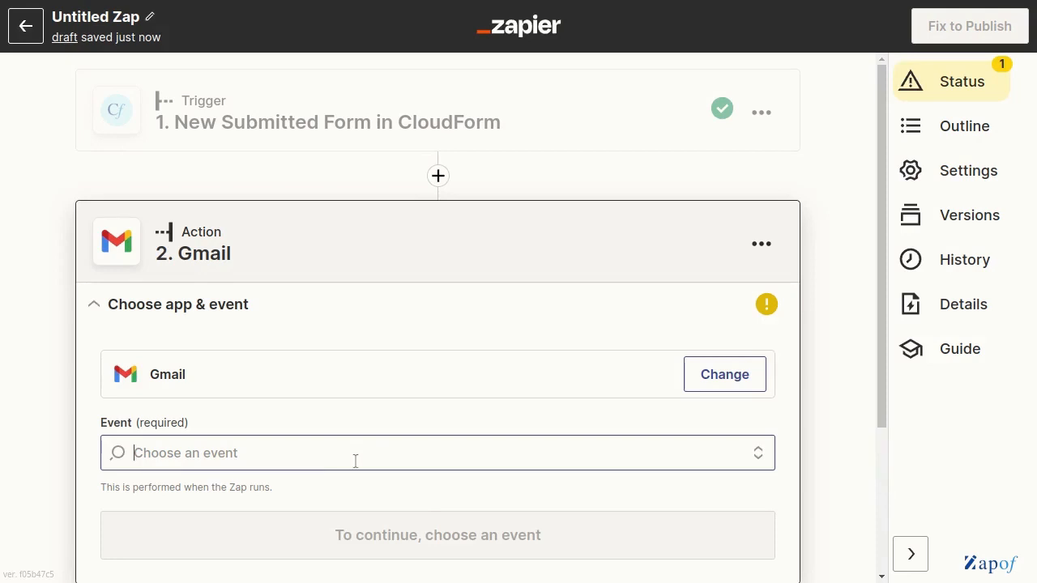
{"action": "left_click", "coordinate": [355, 461]}
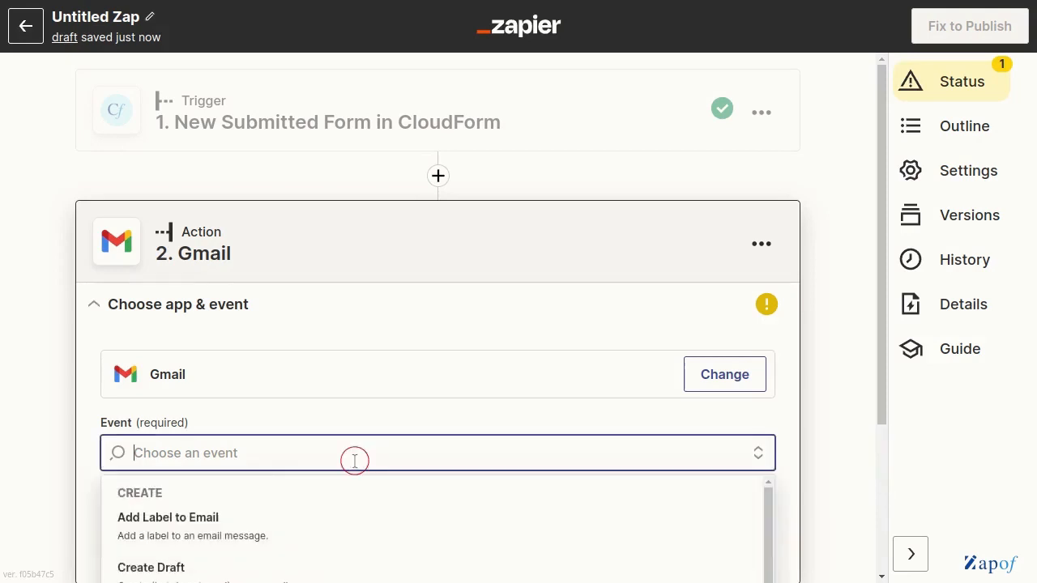
{"action": "left_click", "coordinate": [293, 546]}
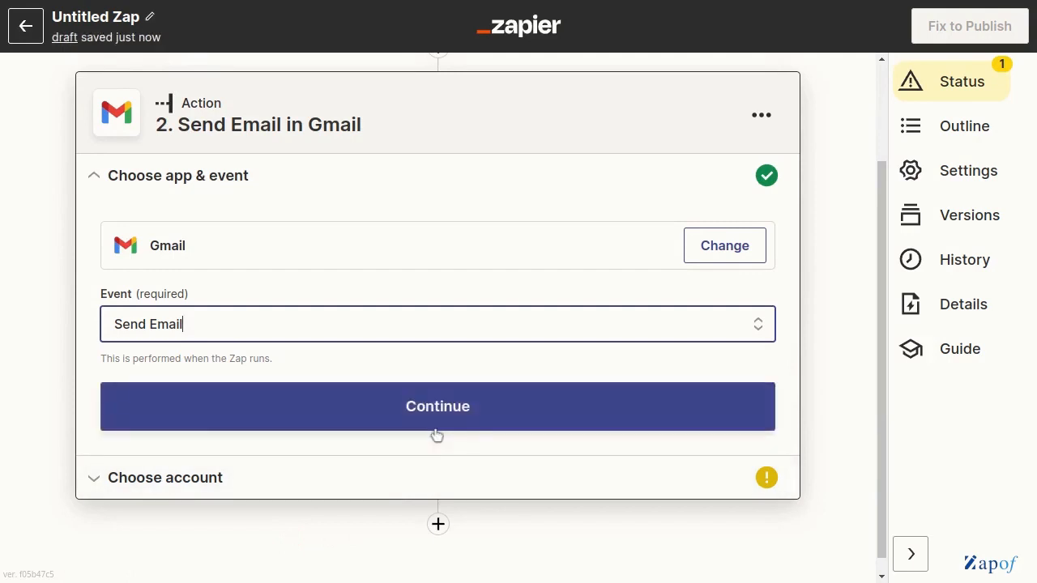
{"action": "left_click", "coordinate": [435, 421]}
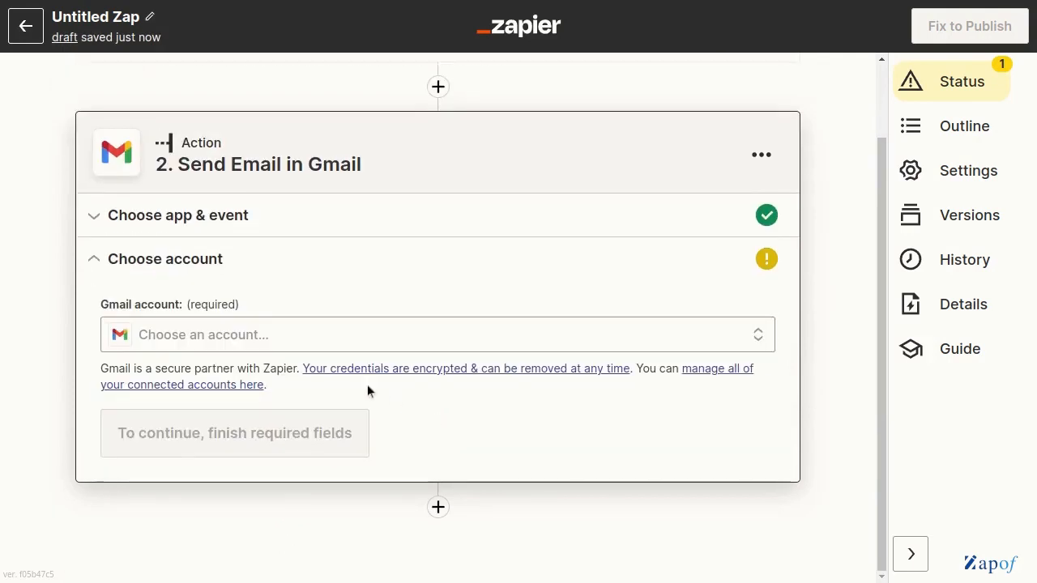
Choose the existing personal Gmail account for the action and continue to the action setup.
{"action": "left_click", "coordinate": [297, 347]}
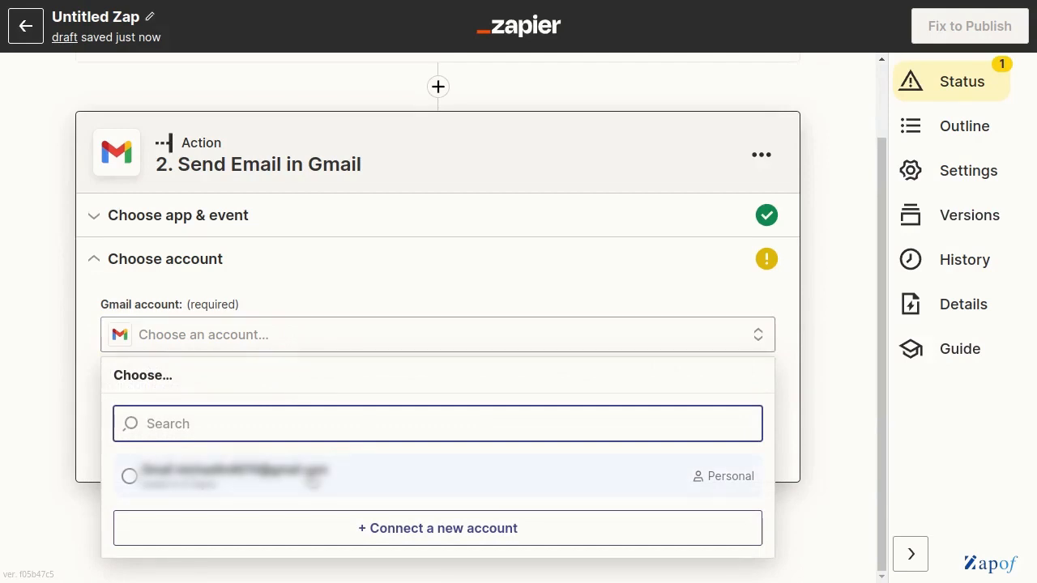
{"action": "left_click", "coordinate": [309, 477]}
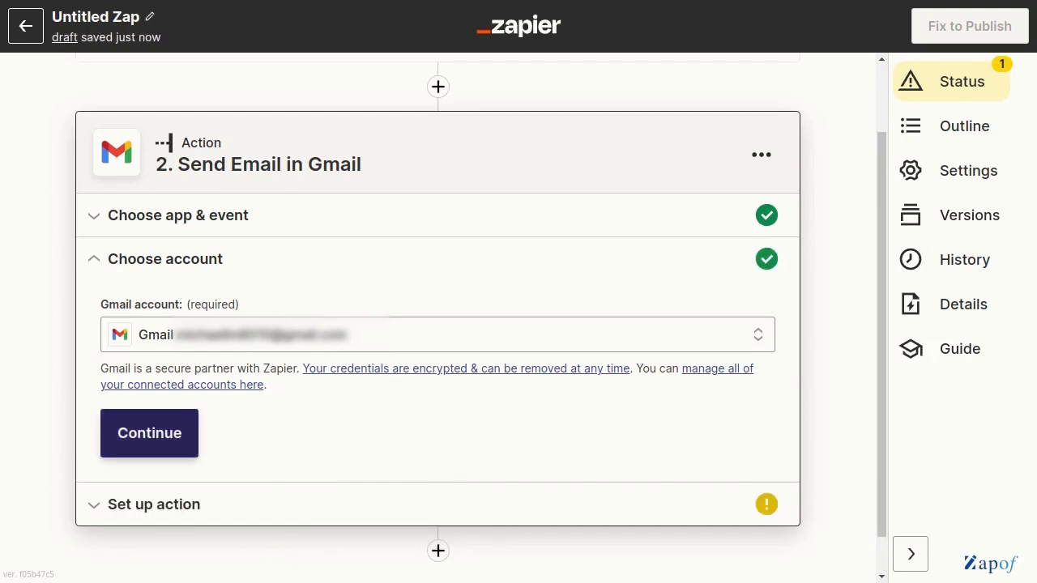
{"action": "left_click", "coordinate": [166, 441]}
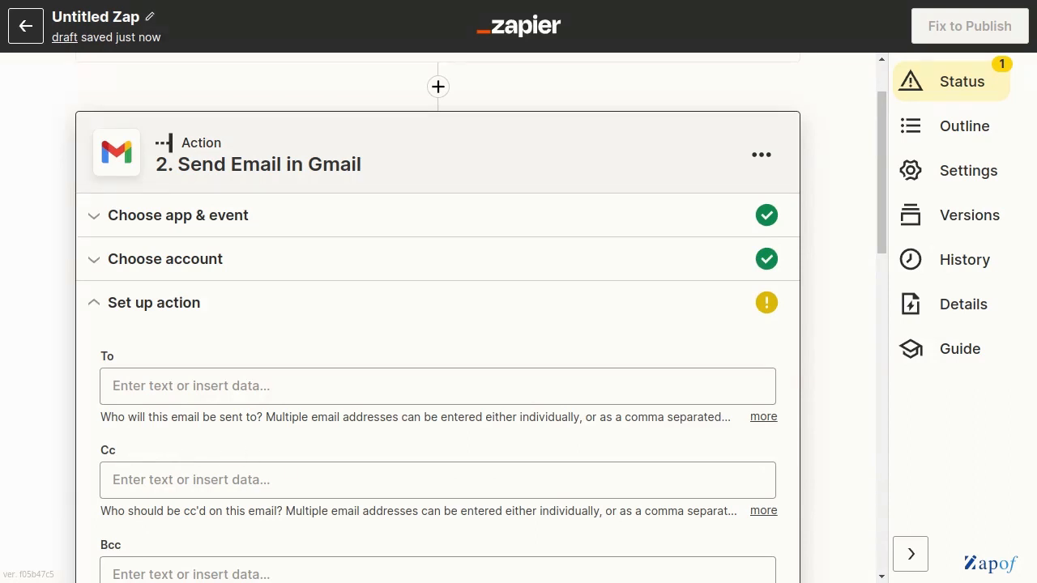
Map the CloudForm Email field to the email's To recipient.
{"action": "left_click", "coordinate": [251, 392]}
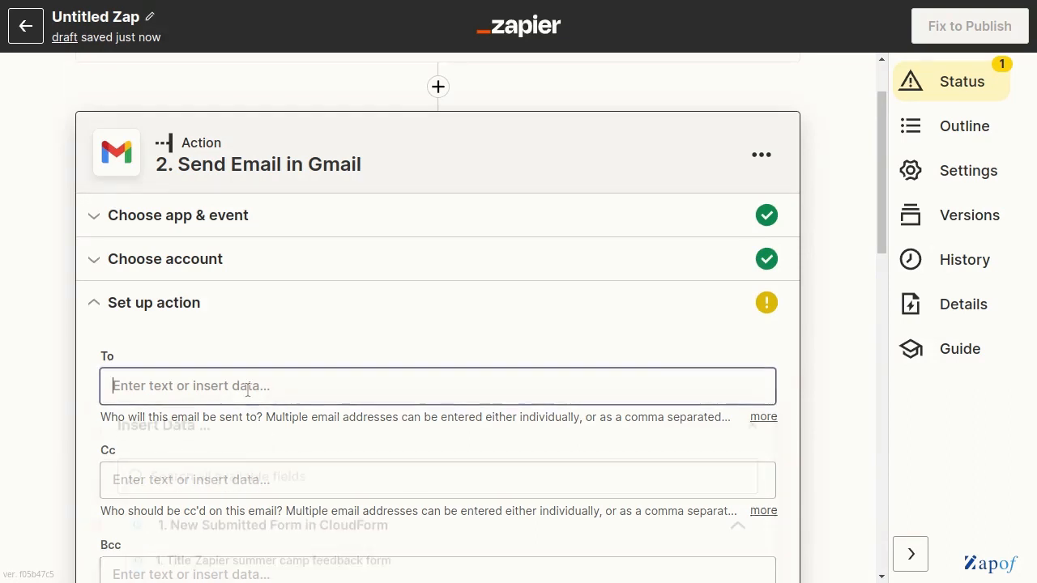
{"action": "scroll", "coordinate": [347, 491], "scroll_direction": "down", "scroll_amount": 3}
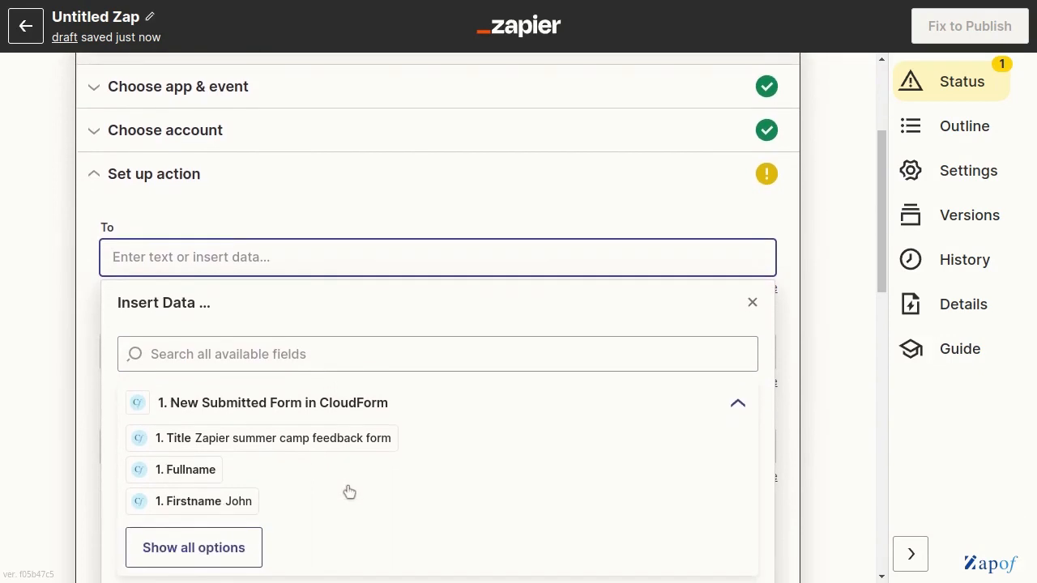
{"action": "left_click", "coordinate": [232, 546]}
{"action": "scroll", "coordinate": [353, 519], "scroll_direction": "down", "scroll_amount": 1}
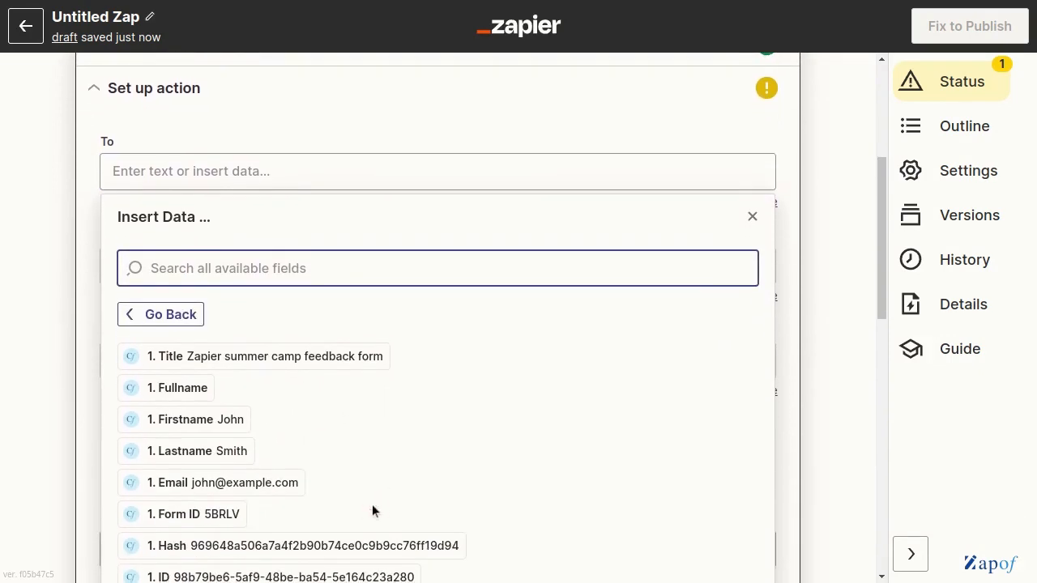
{"action": "left_click", "coordinate": [268, 486]}
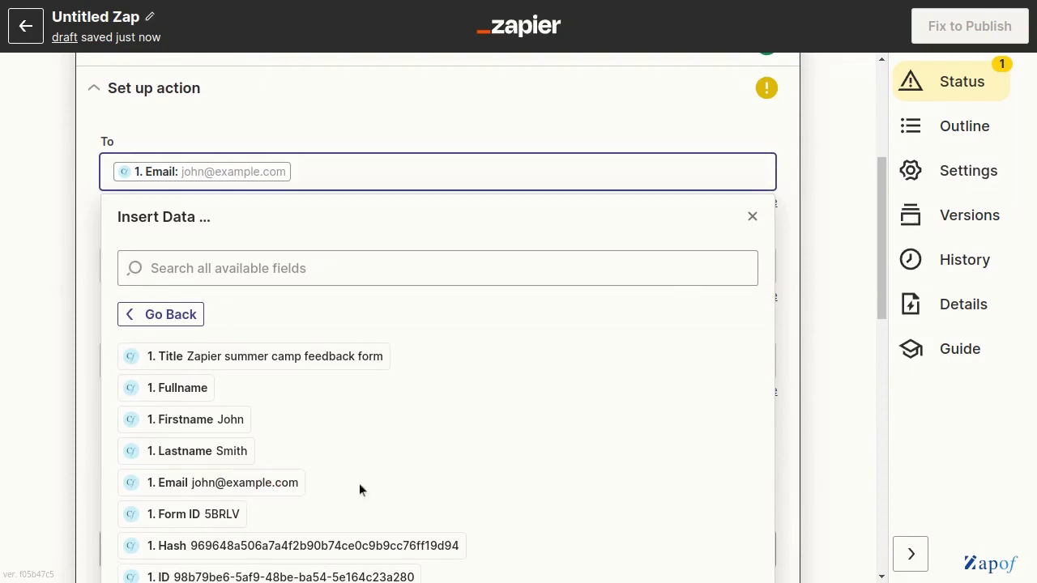
{"action": "left_click", "coordinate": [751, 217]}
Set the email's From value to the connected Gmail account's address.
{"action": "scroll", "coordinate": [655, 385], "scroll_direction": "down", "scroll_amount": 1}
{"action": "left_click", "coordinate": [381, 420]}
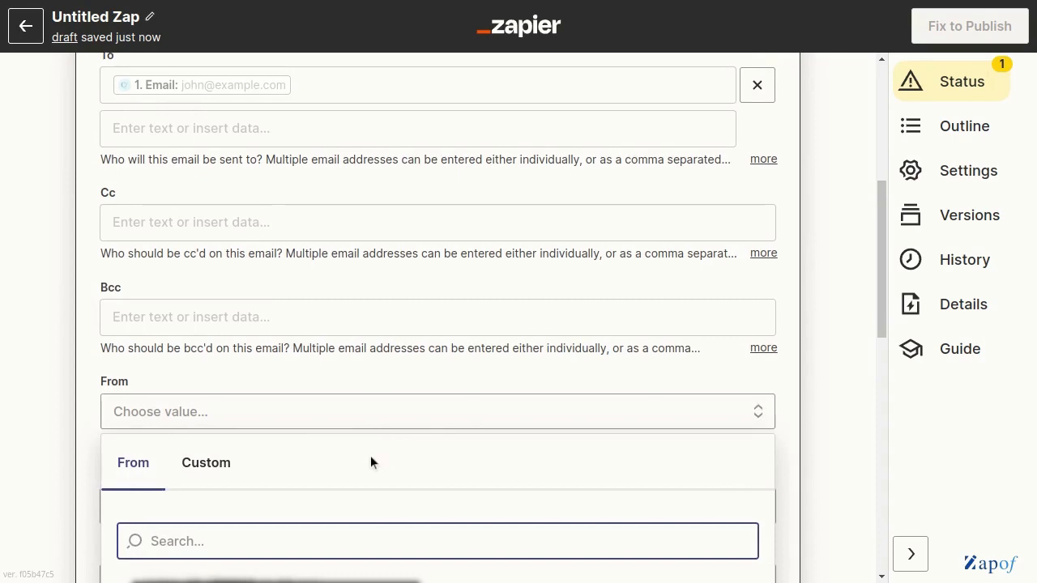
{"action": "left_click", "coordinate": [268, 473]}
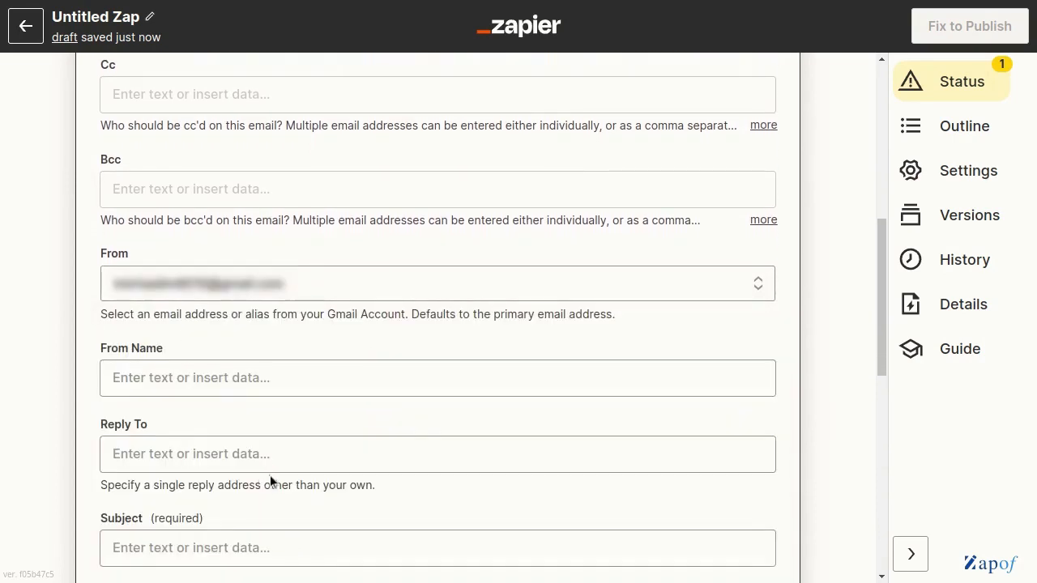
Map the CloudForm form Title field to the email's Subject.
{"action": "scroll", "coordinate": [268, 473], "scroll_direction": "down", "scroll_amount": 1}
{"action": "left_click", "coordinate": [263, 470]}
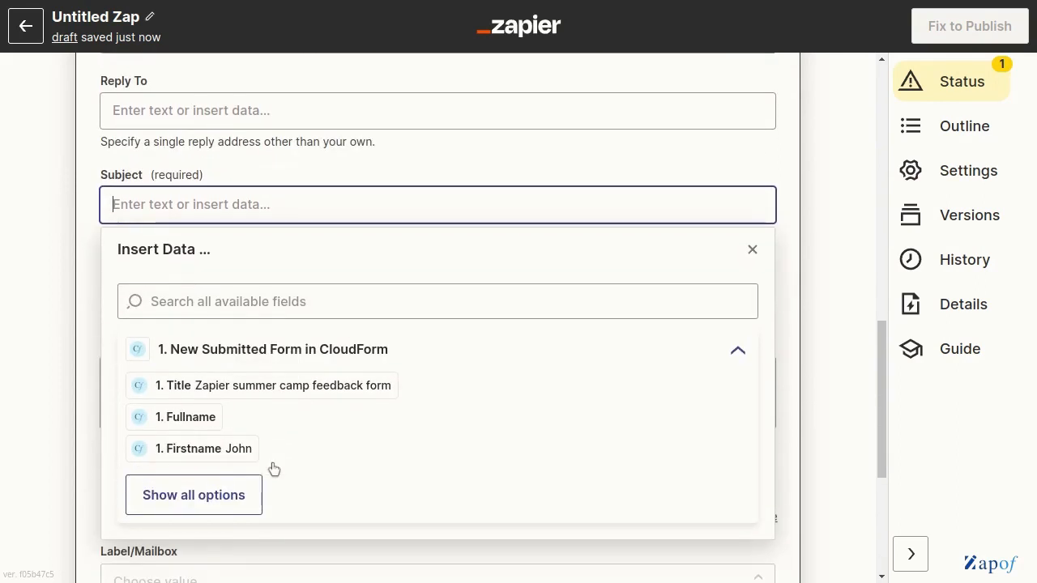
{"action": "left_click", "coordinate": [249, 388]}
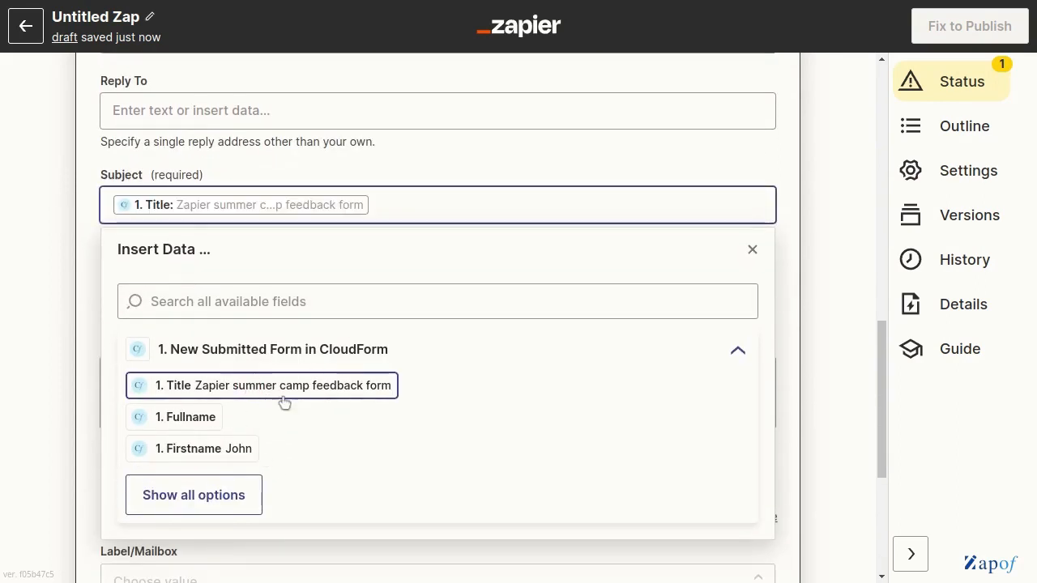
{"action": "left_click", "coordinate": [751, 253]}
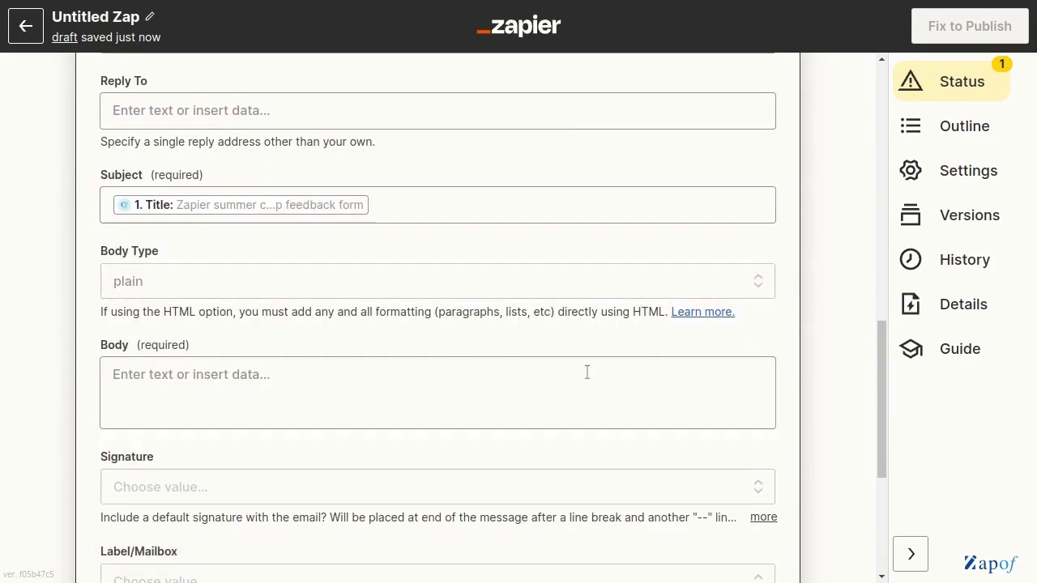
Start the email Body with the greeting "Hi", the CloudForm Firstname field and a comma, ending the line.
{"action": "left_click", "coordinate": [408, 386]}
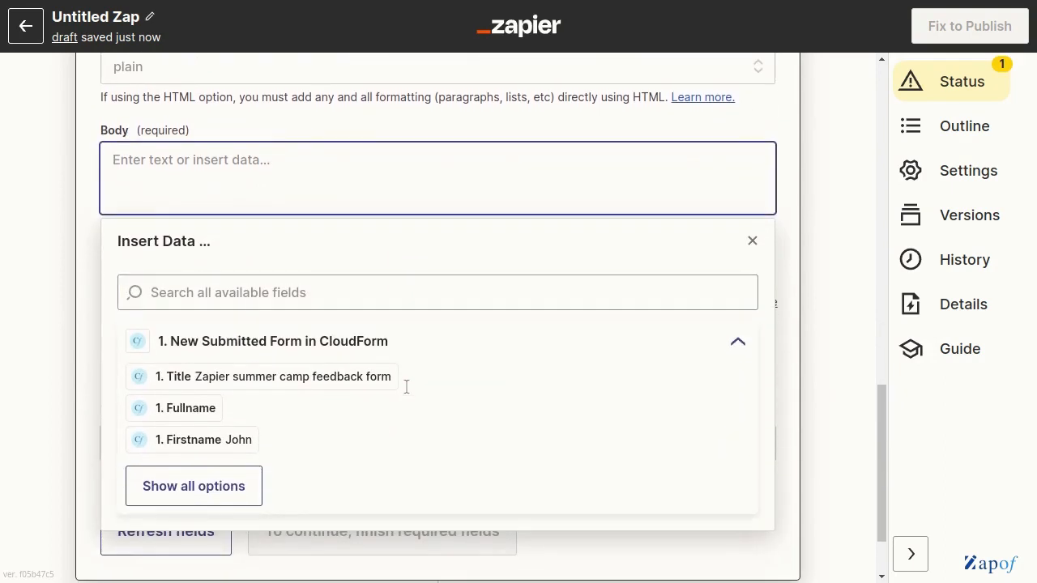
{"action": "type", "text": "Hi"}
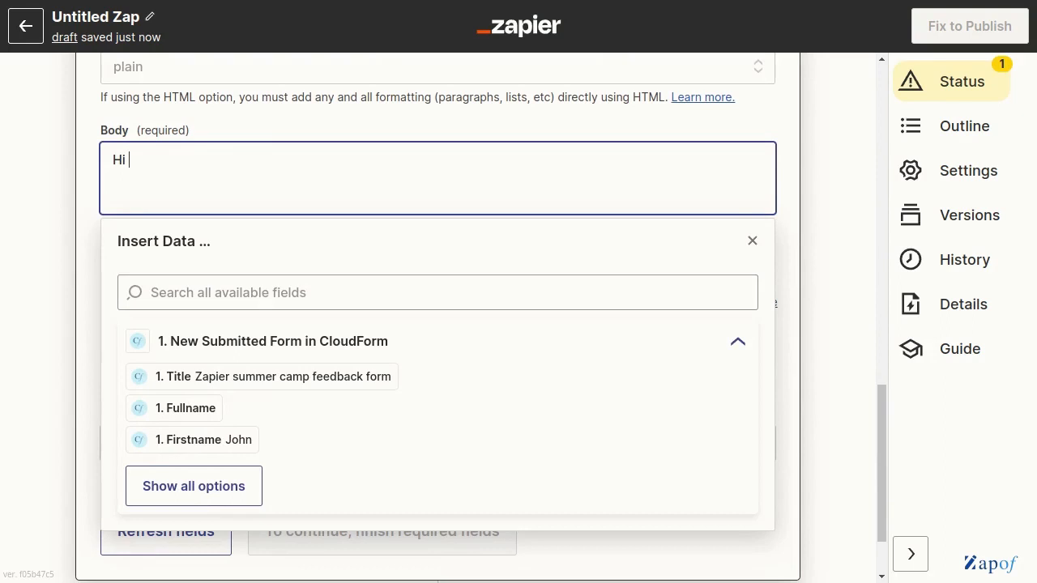
{"action": "left_click", "coordinate": [253, 443]}
{"action": "type", "text": ","}
{"action": "key", "text": "Return"}
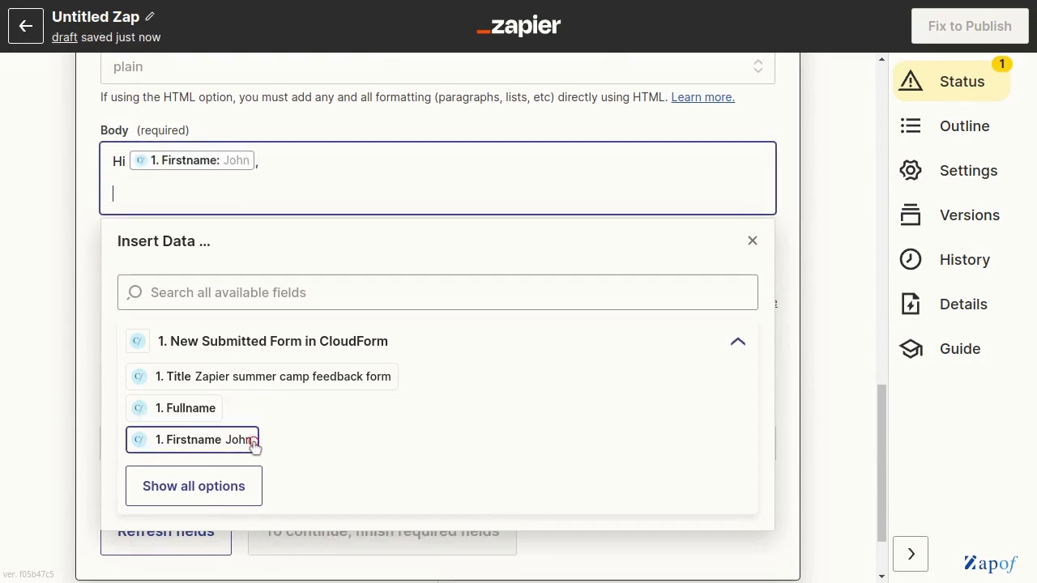
Add the line "We appreciate your feedback:" below the greeting in the email Body.
{"action": "type", "text": "We app"}
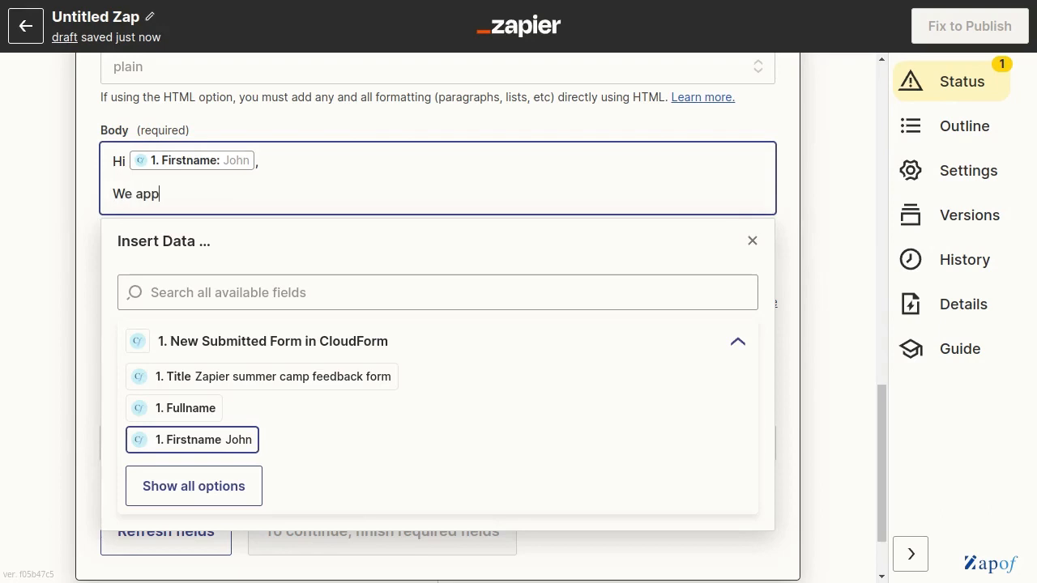
{"action": "type", "text": "reciate your feedb"}
{"action": "scroll", "coordinate": [254, 446], "scroll_direction": "down", "scroll_amount": 1}
{"action": "type", "text": "ack"}
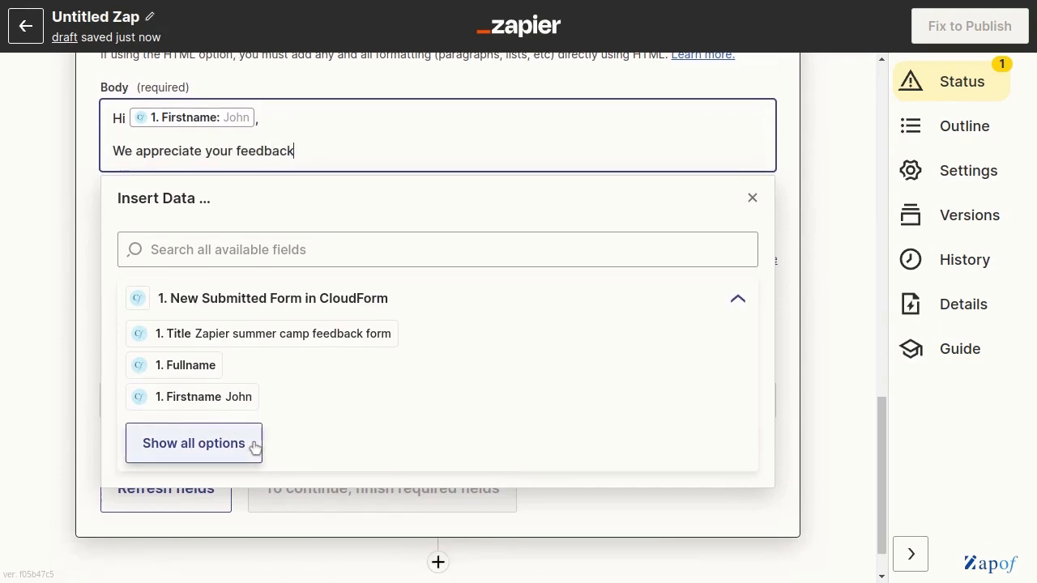
{"action": "type", "text": ":"}
{"action": "key", "text": "Return"}
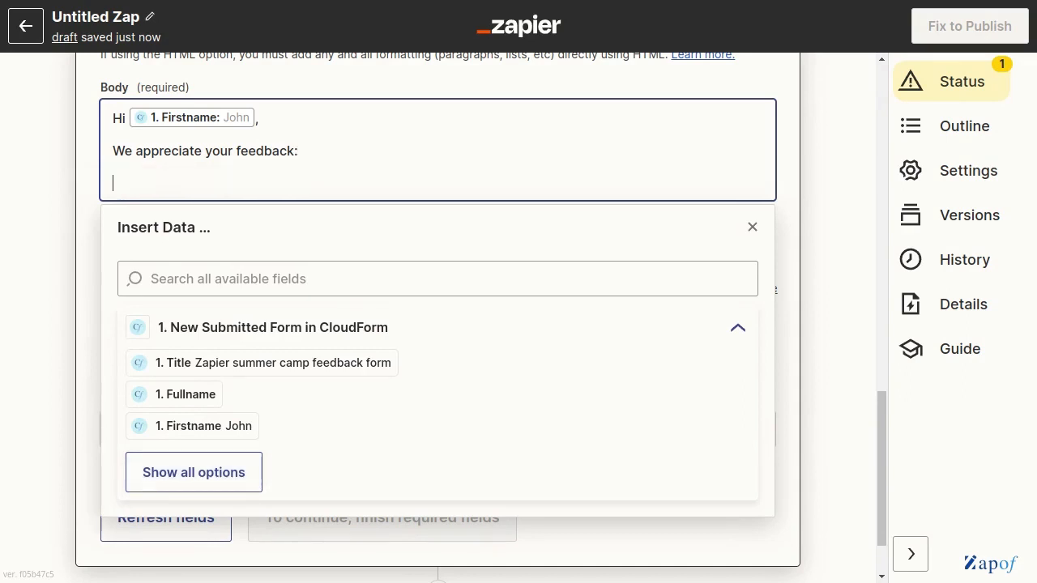
Insert the CloudForm field "12 Please Let Us Know How We Can Improve The Food" on its own line in the Body.
{"action": "left_click", "coordinate": [210, 481]}
{"action": "scroll", "coordinate": [533, 469], "scroll_direction": "down", "scroll_amount": 5}
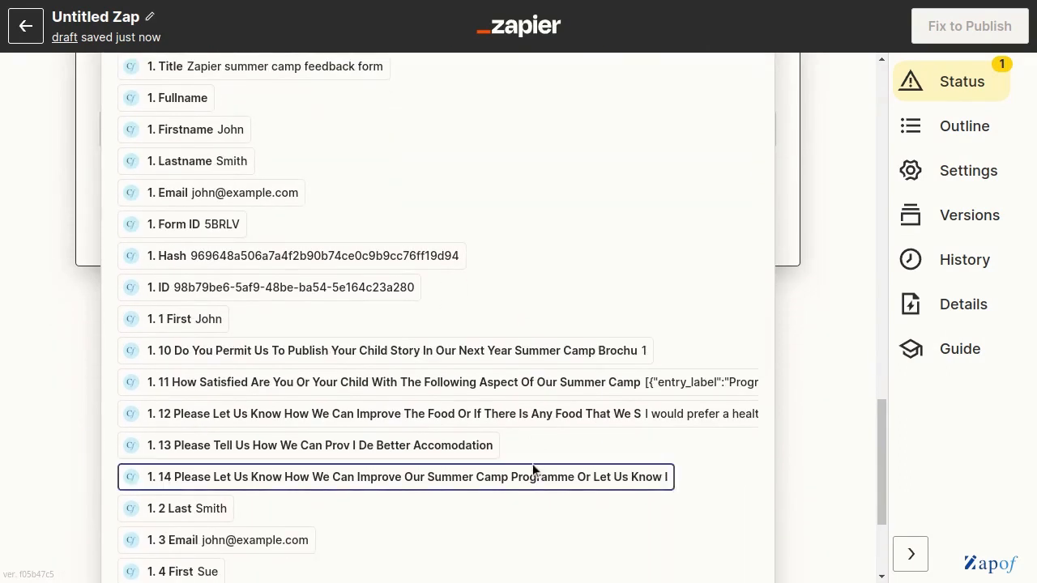
{"action": "left_click", "coordinate": [445, 421]}
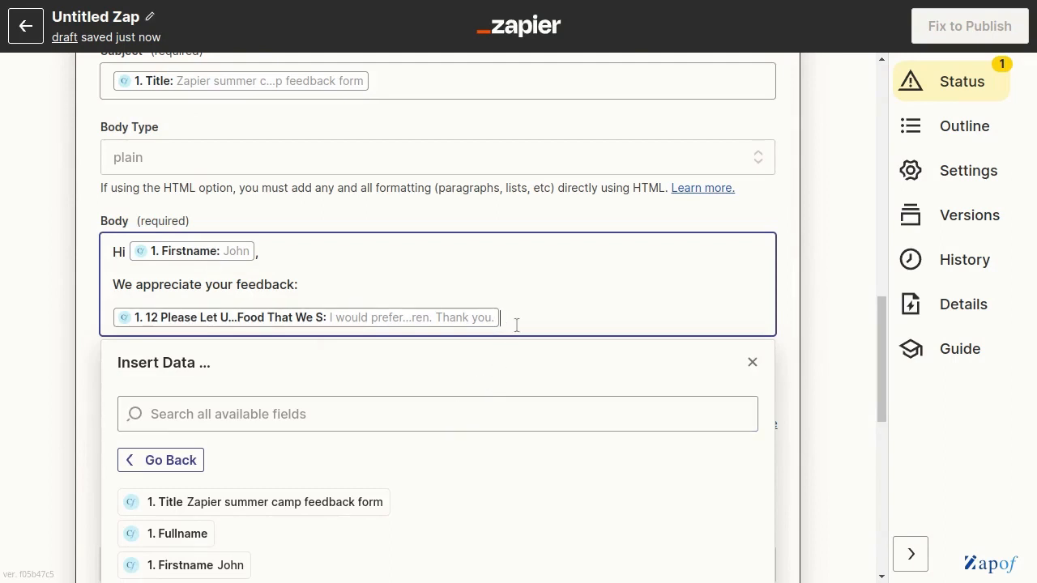
{"action": "key", "text": "Return"}
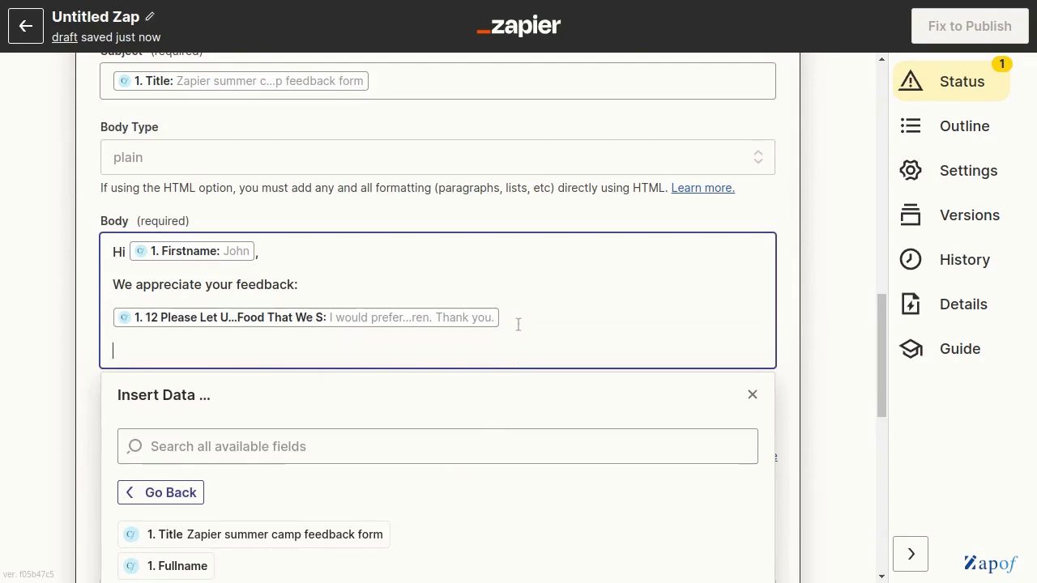
Add the line "We will respond as soon as we can. Thank you." below the inserted feedback field.
{"action": "type", "text": "We wi"}
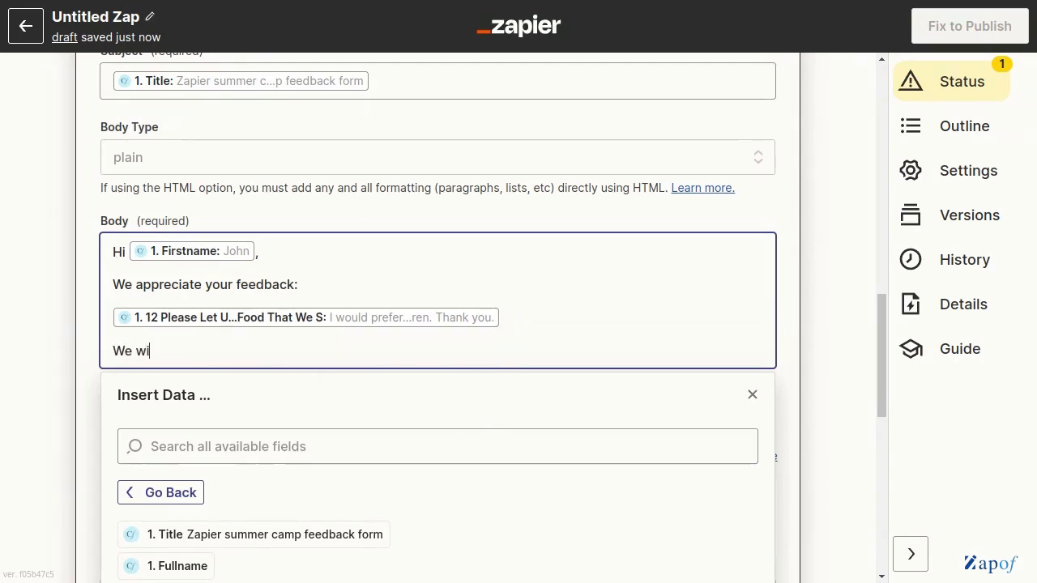
{"action": "type", "text": "ll respond as w"}
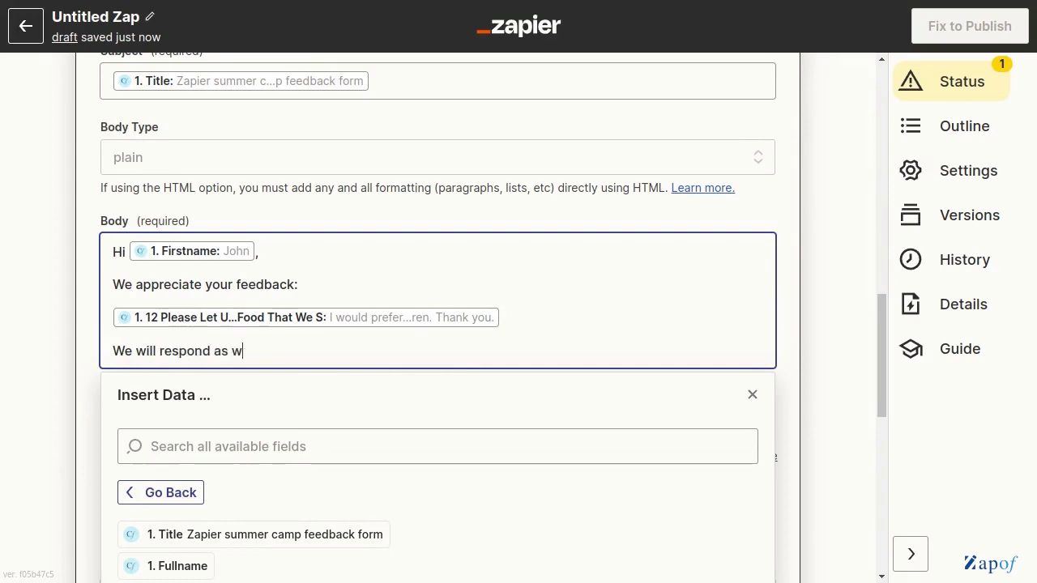
{"action": "key", "text": "BackSpace"}
{"action": "type", "text": "soon as we"}
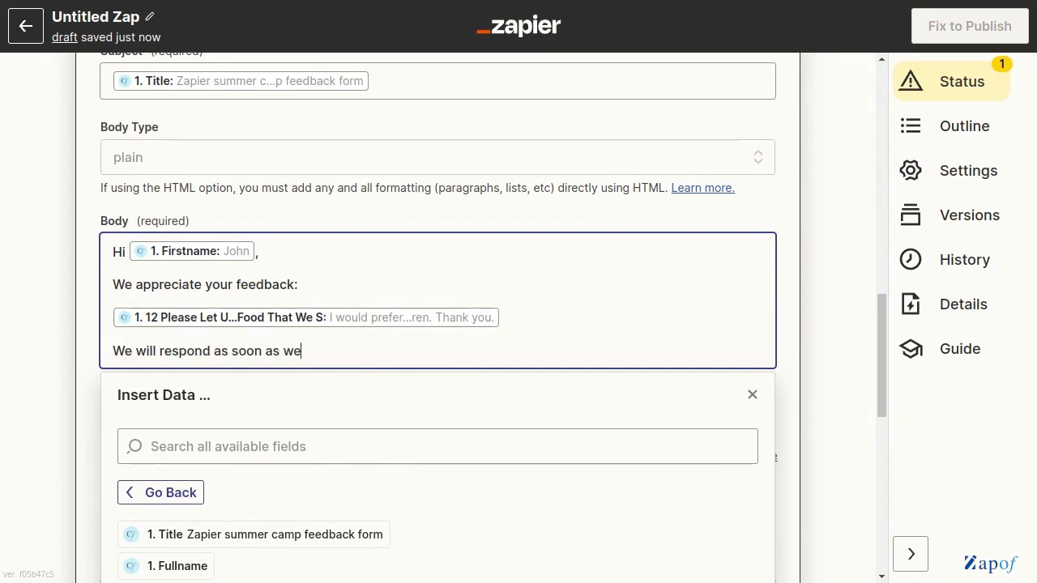
{"action": "type", "text": " can. Thank you."}
{"action": "key", "text": "Return"}
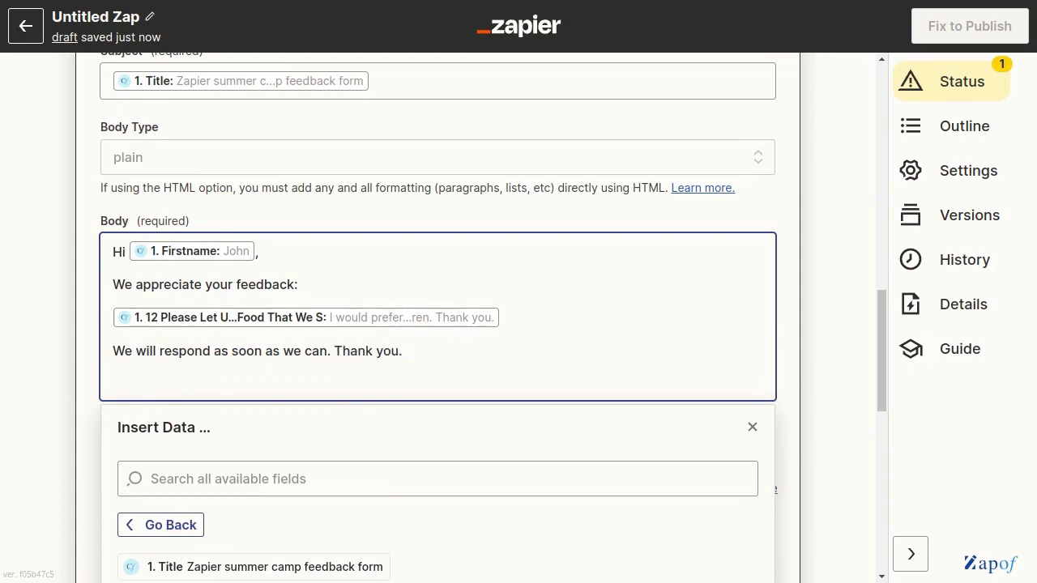
Finish the email Body with "Kind regards," and "Our Team at Summer Camp" on separate lines, and close the data picker.
{"action": "type", "text": "Kind regards,"}
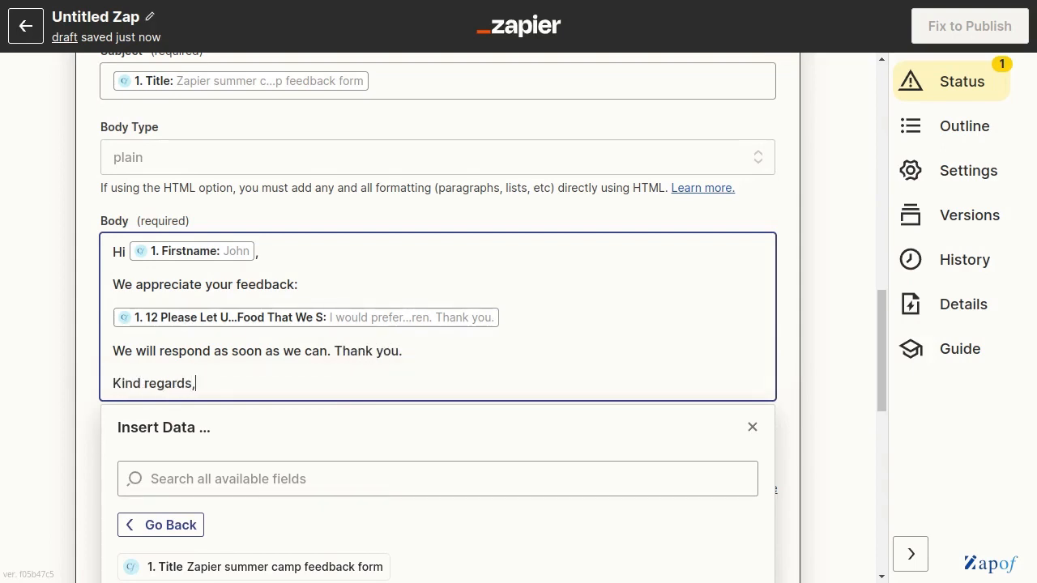
{"action": "key", "text": "Return"}
{"action": "type", "text": "O"}
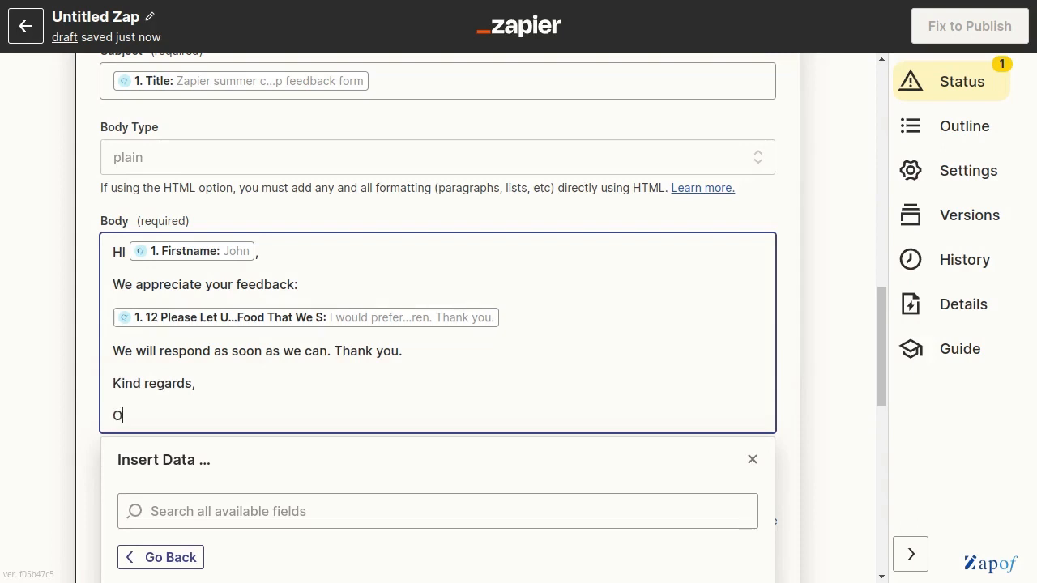
{"action": "type", "text": "ur Team at "}
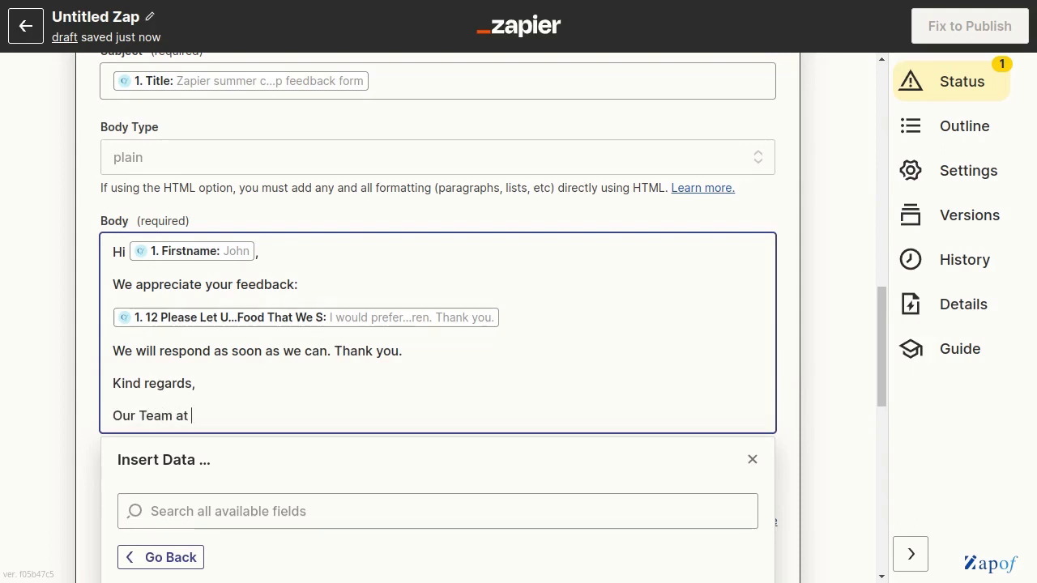
{"action": "type", "text": "Summer Camp"}
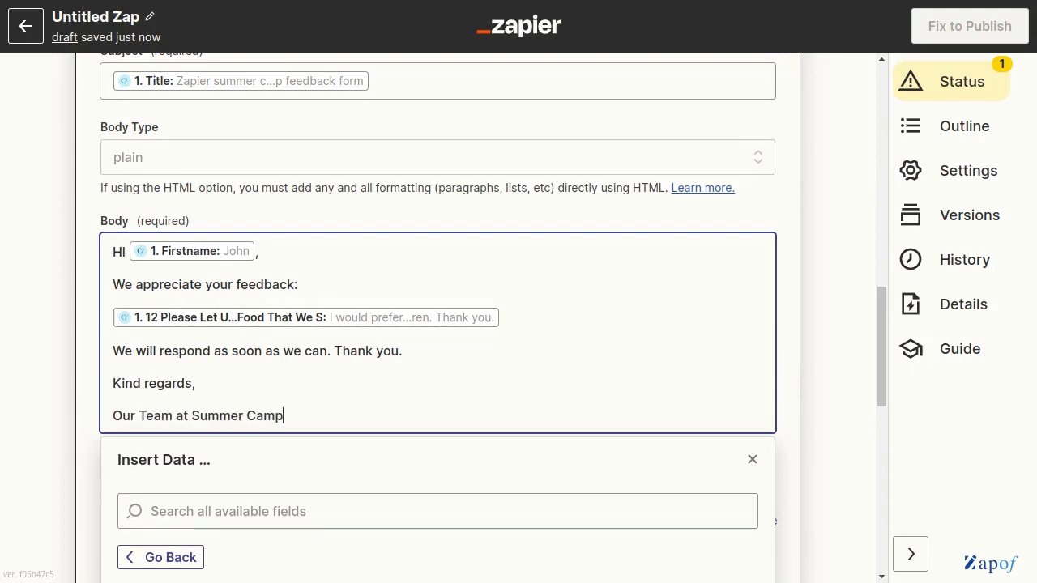
{"action": "left_click", "coordinate": [753, 461]}
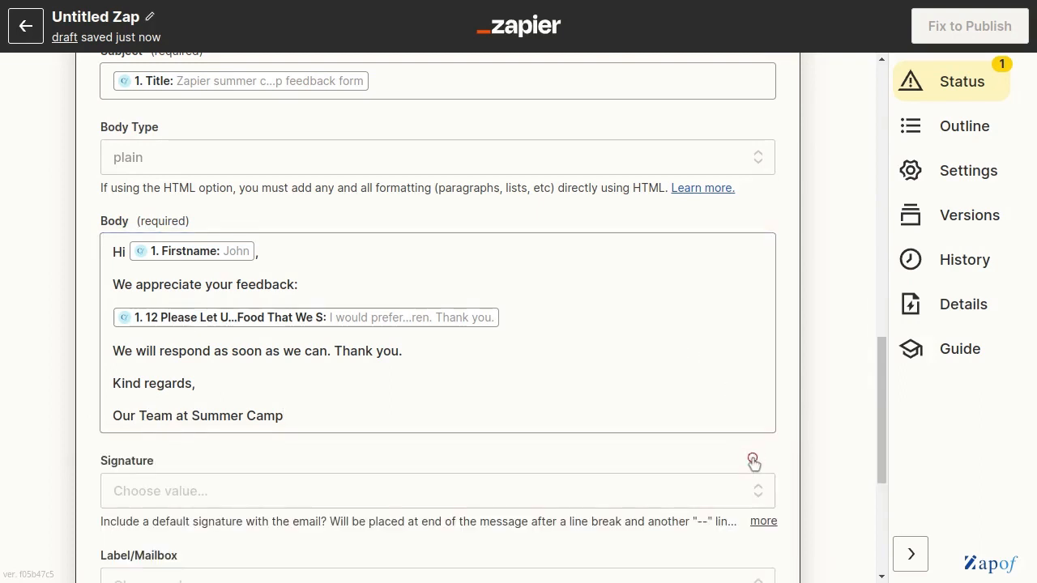
Continue from the completed email fields and run a test of the Gmail Send Email action.
{"action": "scroll", "coordinate": [752, 458], "scroll_direction": "down", "scroll_amount": 4}
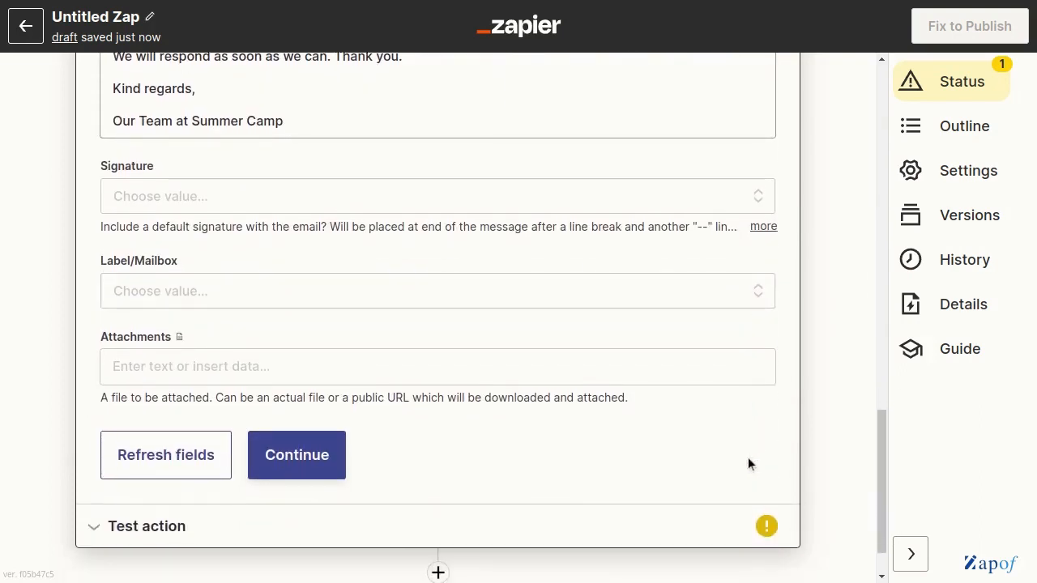
{"action": "left_click", "coordinate": [316, 458]}
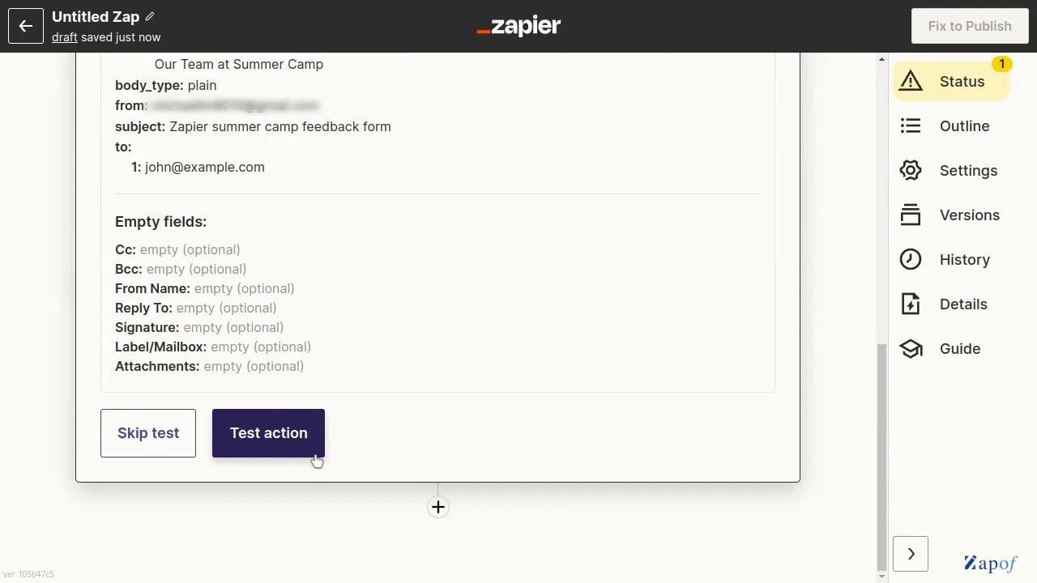
{"action": "left_click", "coordinate": [278, 444]}
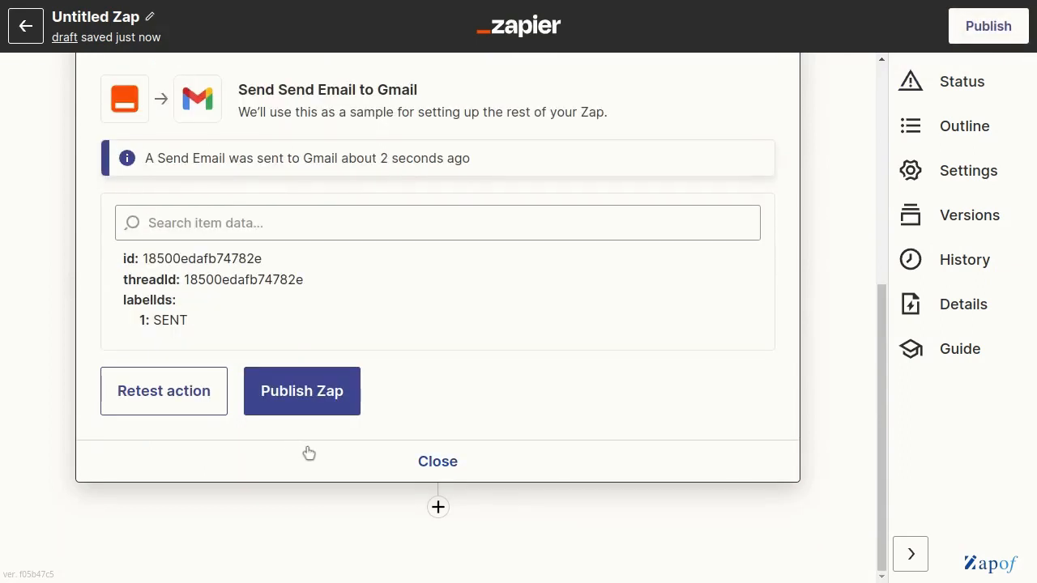
Publish the Zap and turn it on.
{"action": "left_click", "coordinate": [321, 398]}
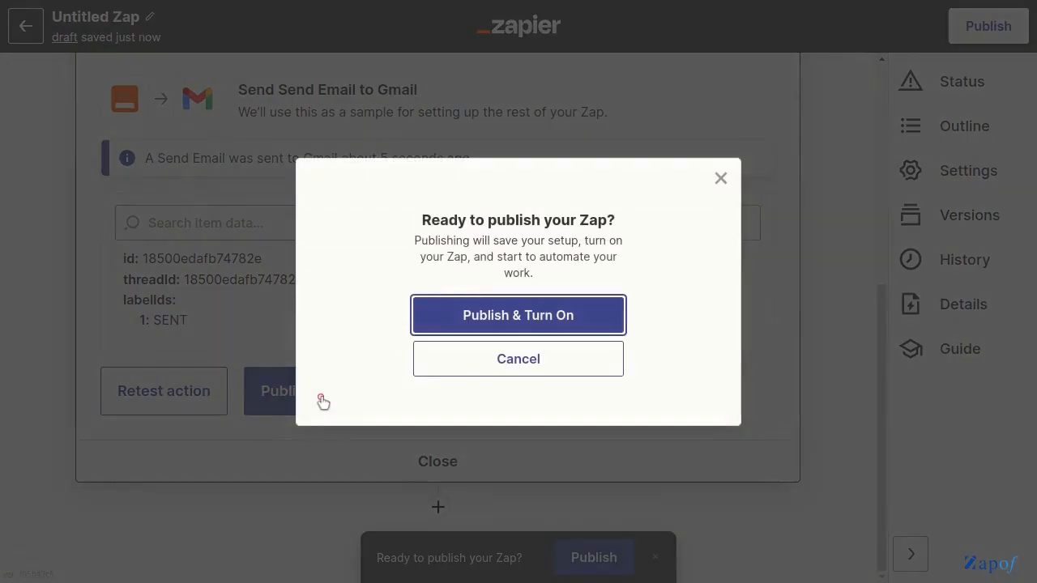
{"action": "left_click", "coordinate": [521, 324]}
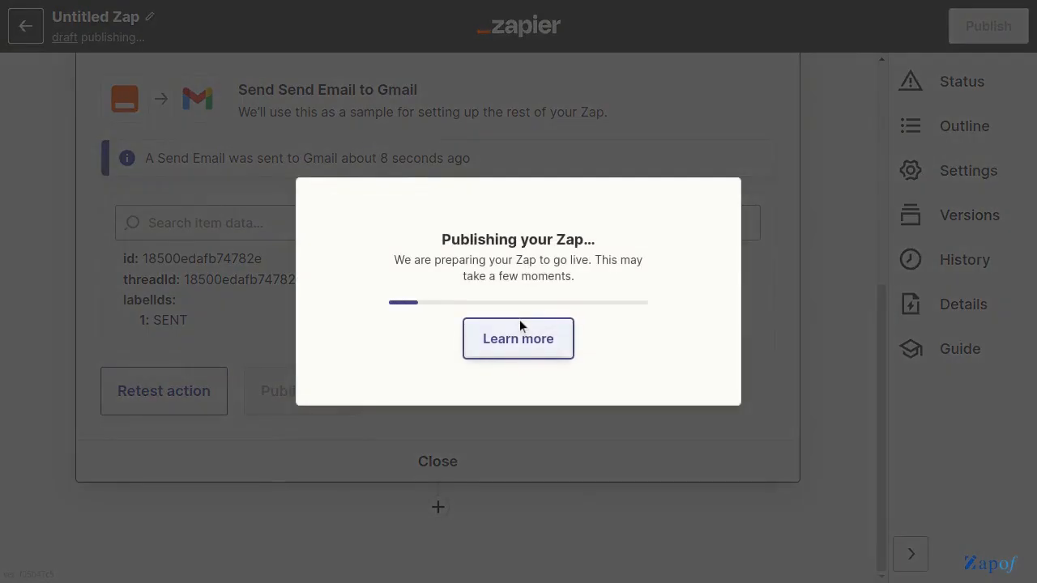